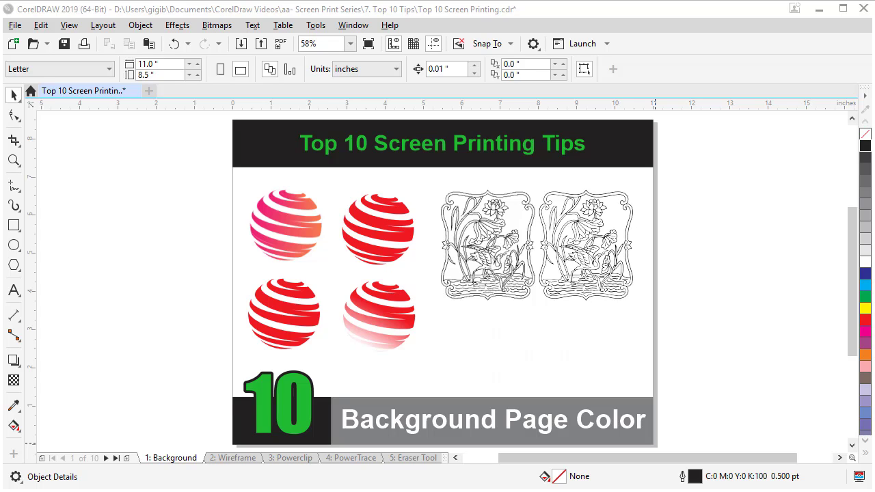
# Save Top 10 Screen Printing.cdr with Ctrl+S on the Background Page Color page.
pyautogui.hotkey('ctrl', 's')
pyautogui.doubleClick(14, 227)
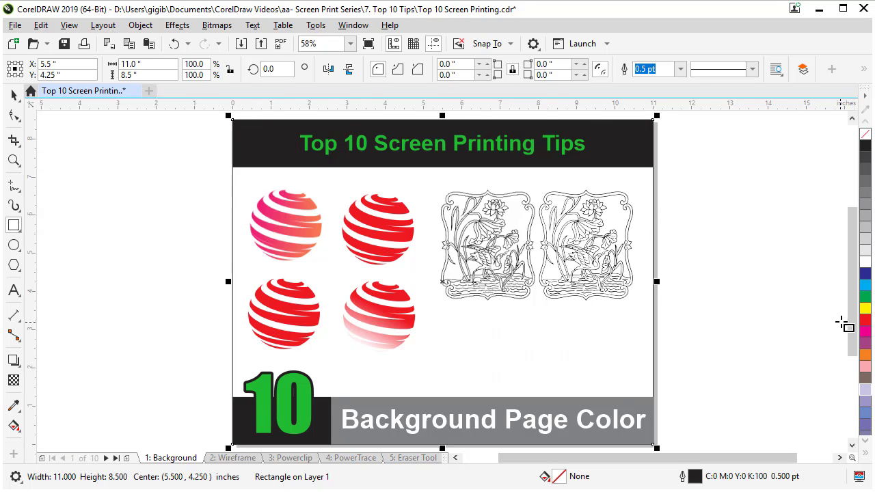
pyautogui.click(866, 391)
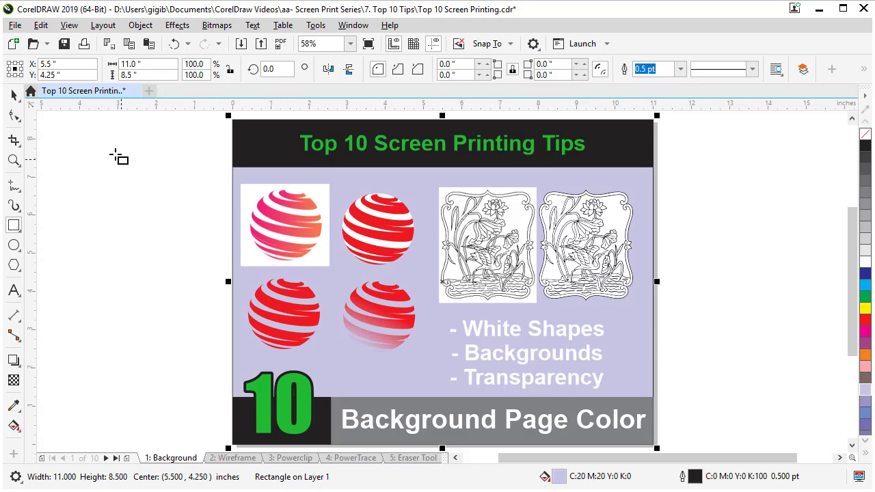
pyautogui.click(13, 96)
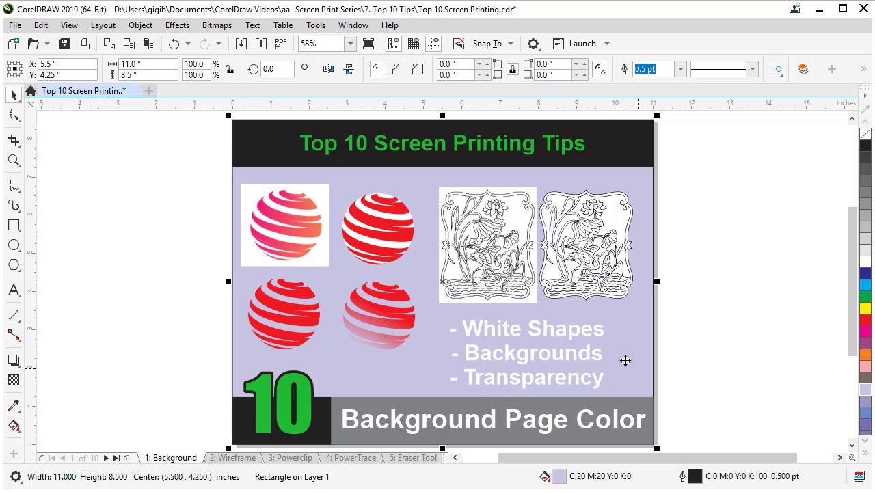
pyautogui.click(618, 341)
pyautogui.rightClick(618, 341)
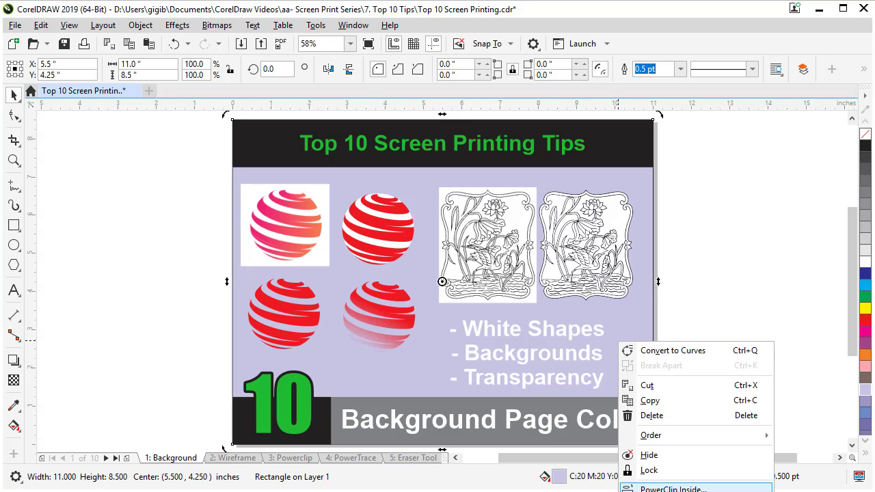
pyautogui.click(658, 470)
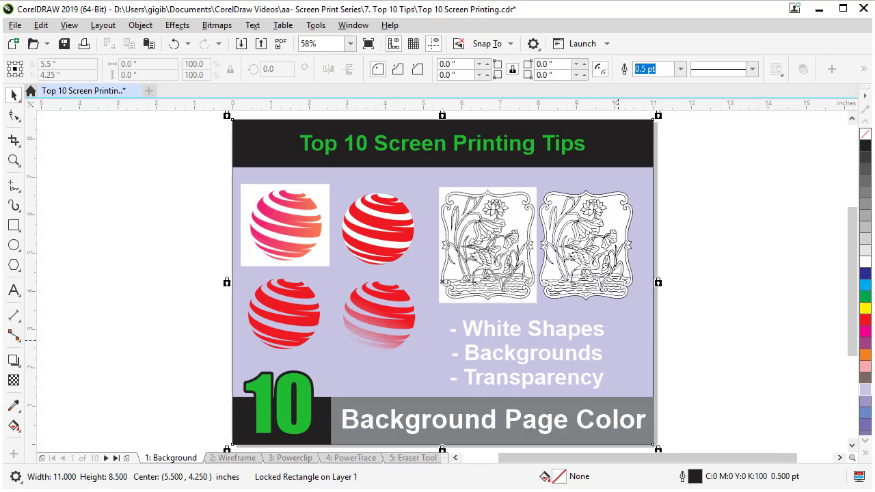
pyautogui.rightClick(624, 364)
pyautogui.click(646, 394)
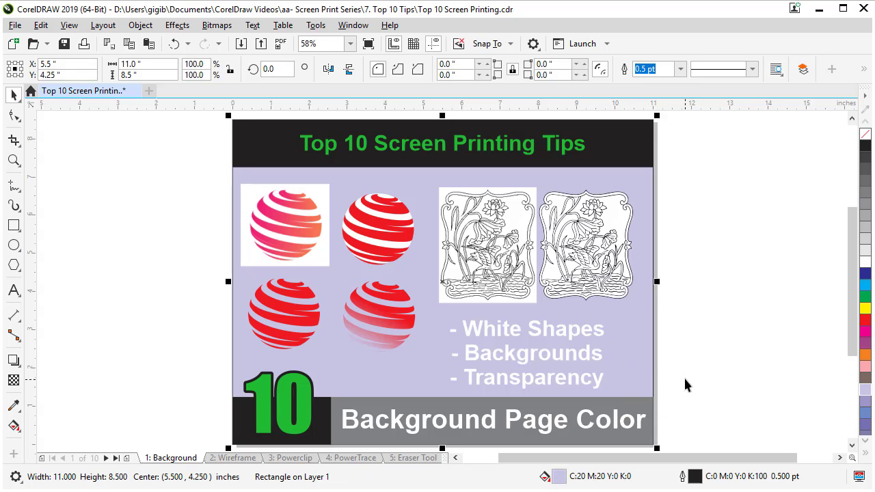
pyautogui.click(684, 380)
pyautogui.click(644, 363)
# Replace the lavender background rectangle with a solid #CCCCCC page background that is not printed or exported.
pyautogui.press('Delete')
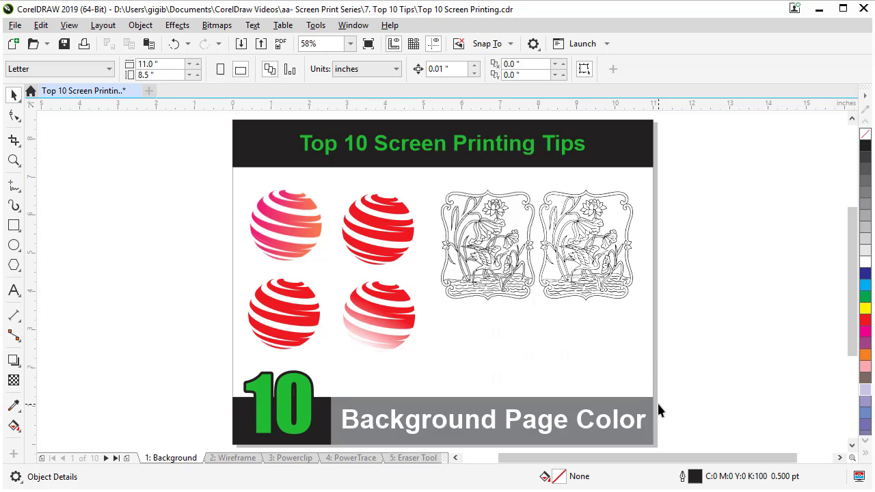
pyautogui.doubleClick(662, 404)
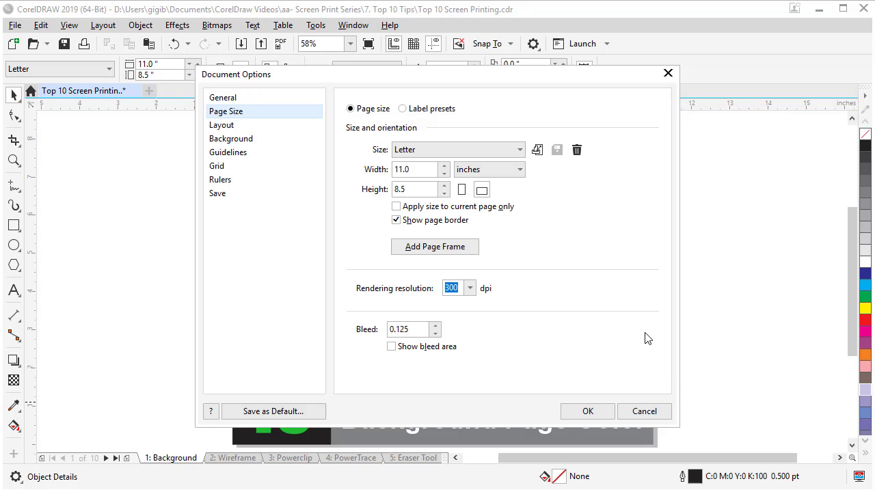
pyautogui.click(217, 142)
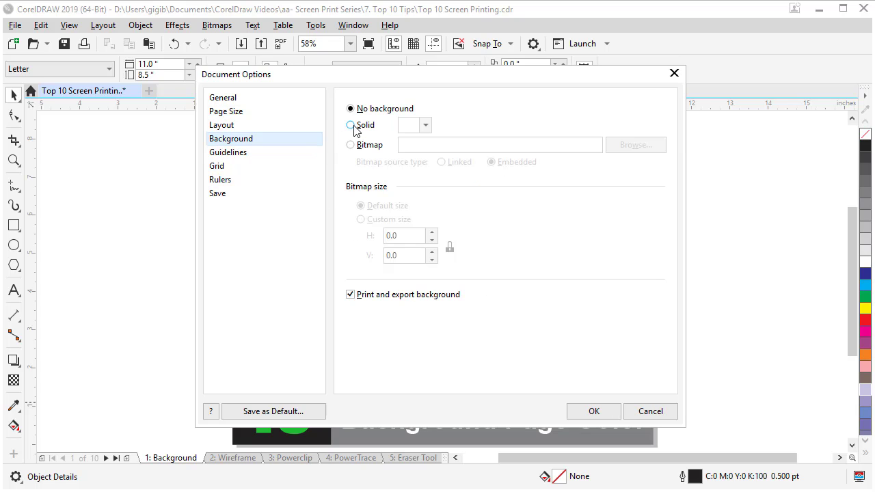
pyautogui.click(352, 125)
pyautogui.click(425, 125)
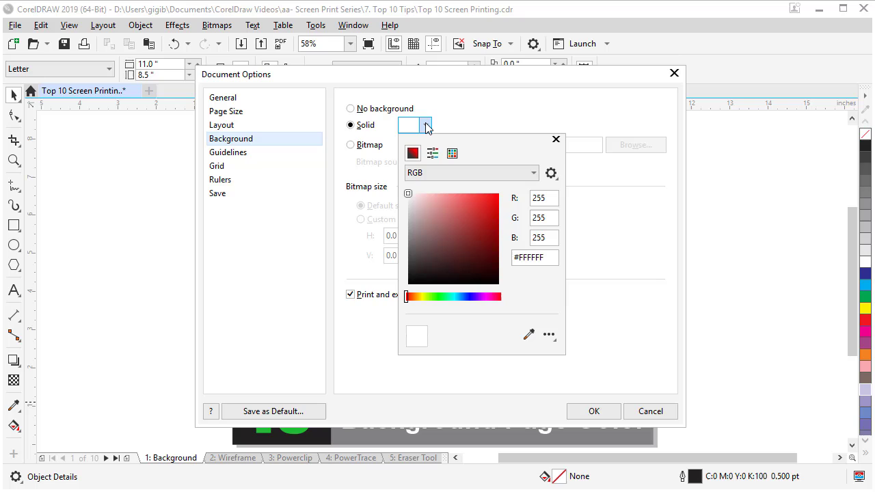
pyautogui.click(409, 198)
pyautogui.moveTo(410, 199); pyautogui.dragTo(412, 211)
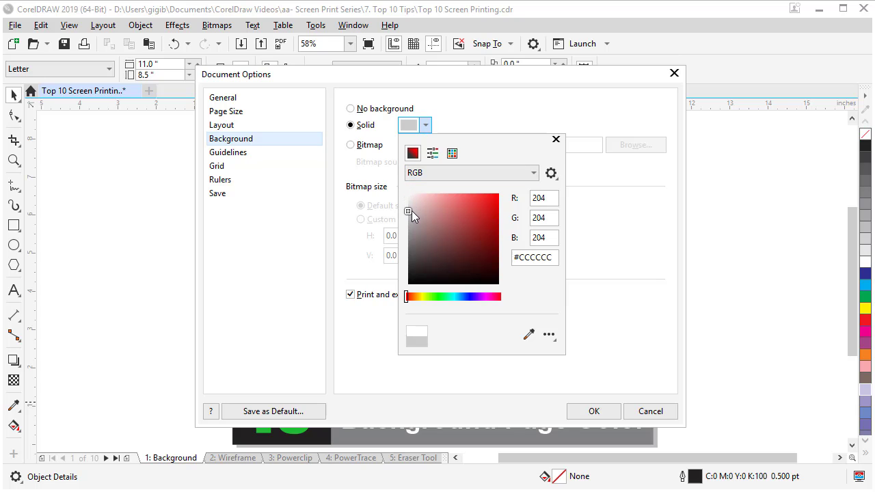
pyautogui.click(557, 140)
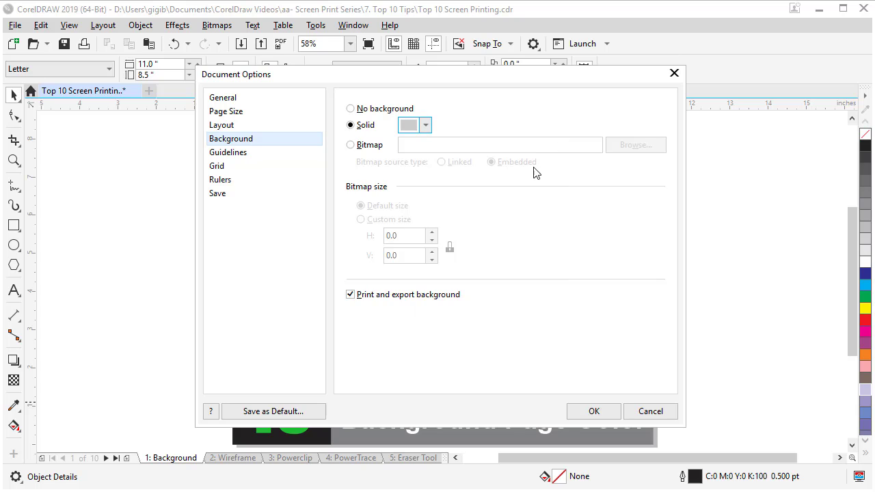
pyautogui.click(351, 294)
pyautogui.click(587, 413)
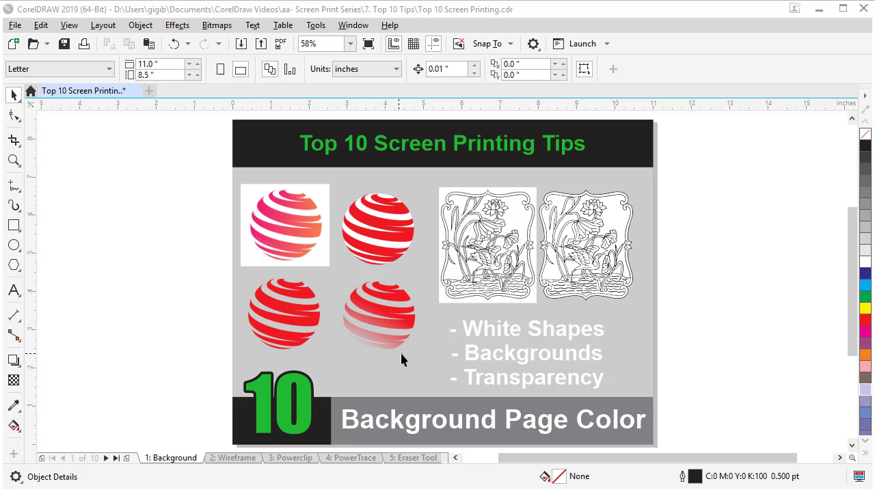
pyautogui.click(487, 251)
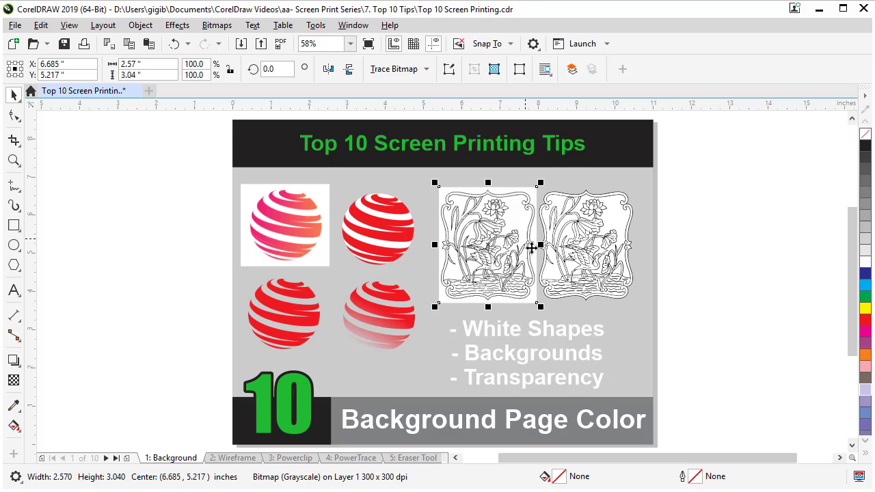
pyautogui.click(583, 252)
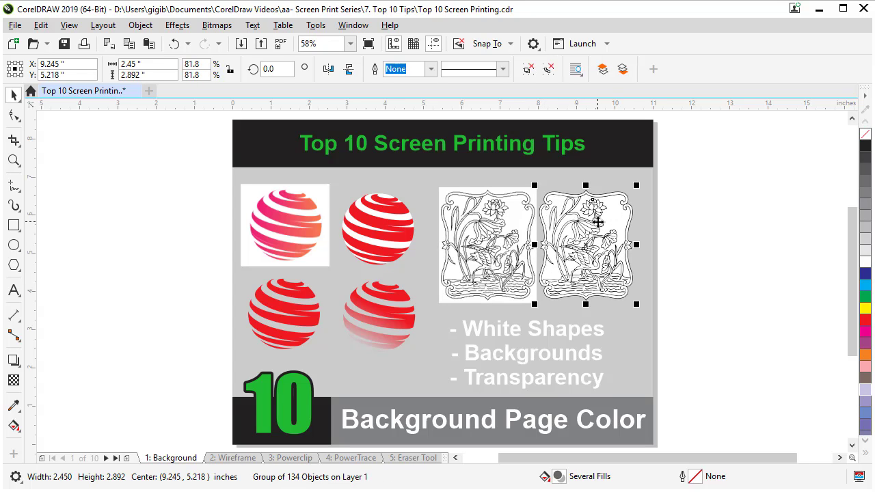
pyautogui.click(678, 329)
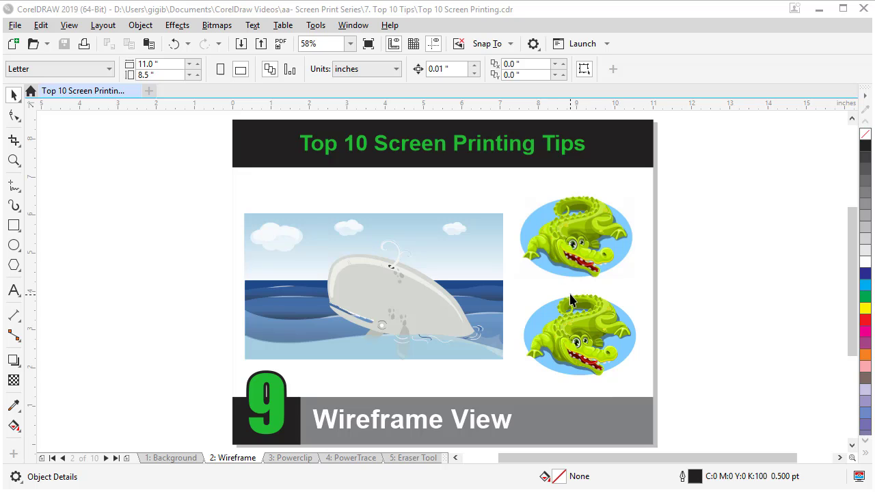
# View the crocodile page in Wireframe, select the lower crocodile, then switch back to Enhanced view.
pyautogui.click(71, 26)
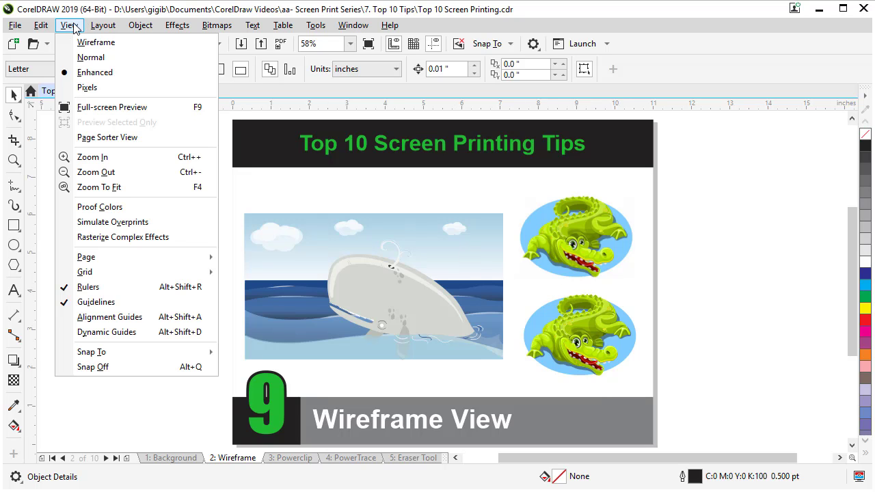
pyautogui.click(87, 43)
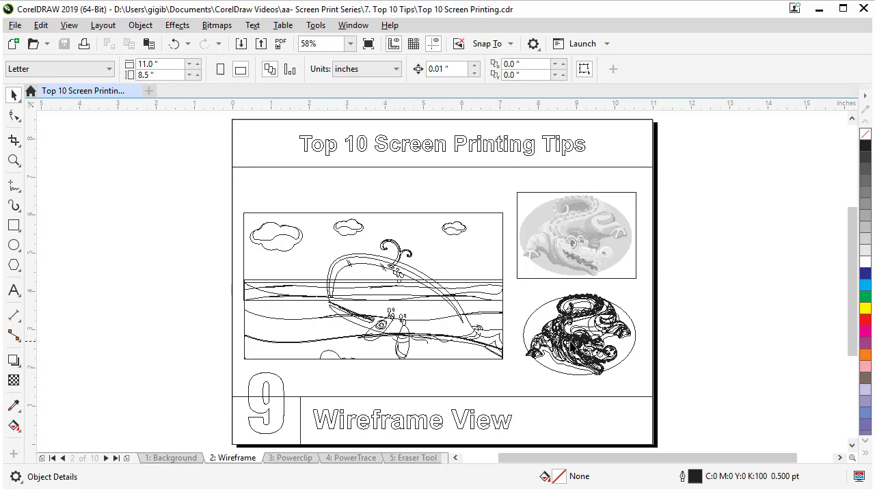
pyautogui.click(573, 337)
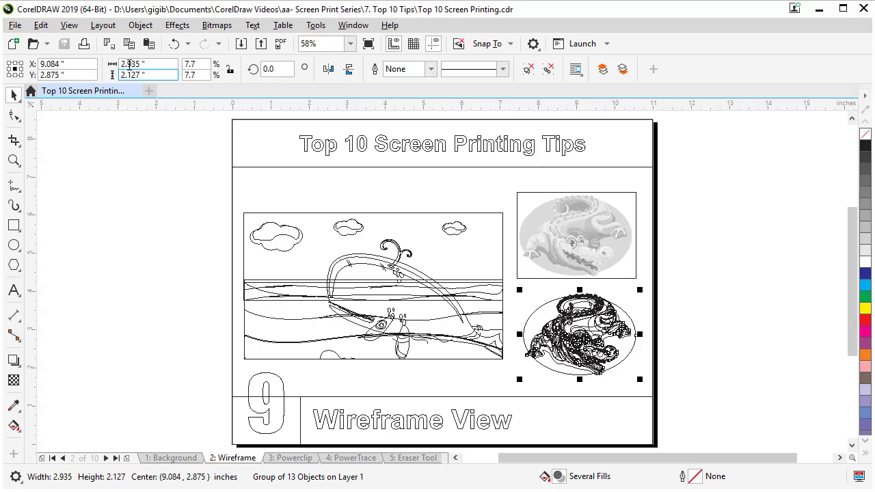
pyautogui.click(69, 25)
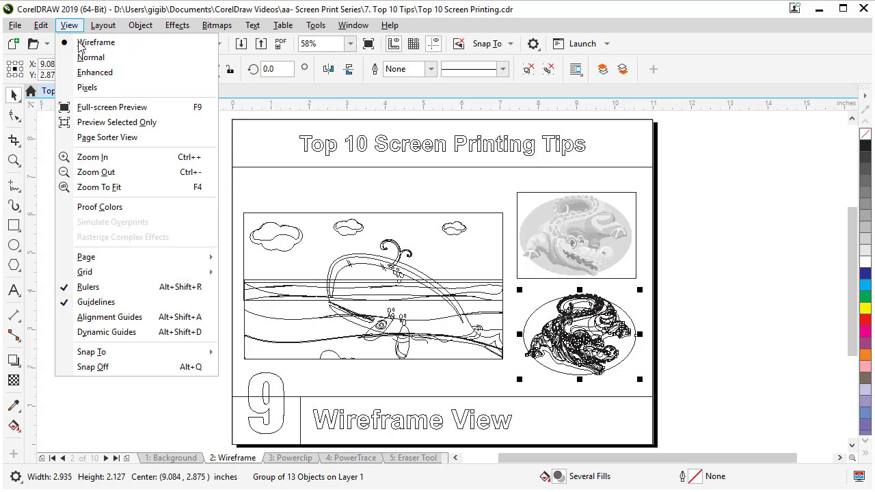
pyautogui.click(91, 72)
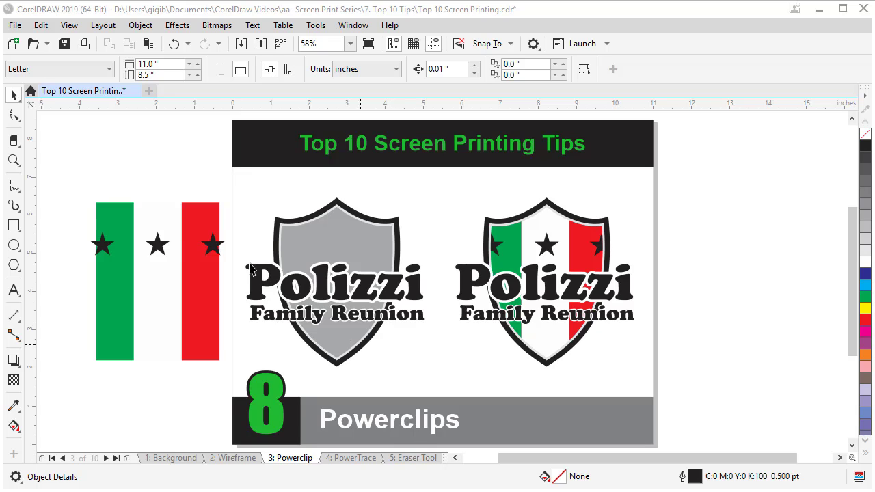
# PowerClip the green, white and red flag inside the left grey shield, then deselect it.
pyautogui.click(164, 264)
pyautogui.click(164, 263)
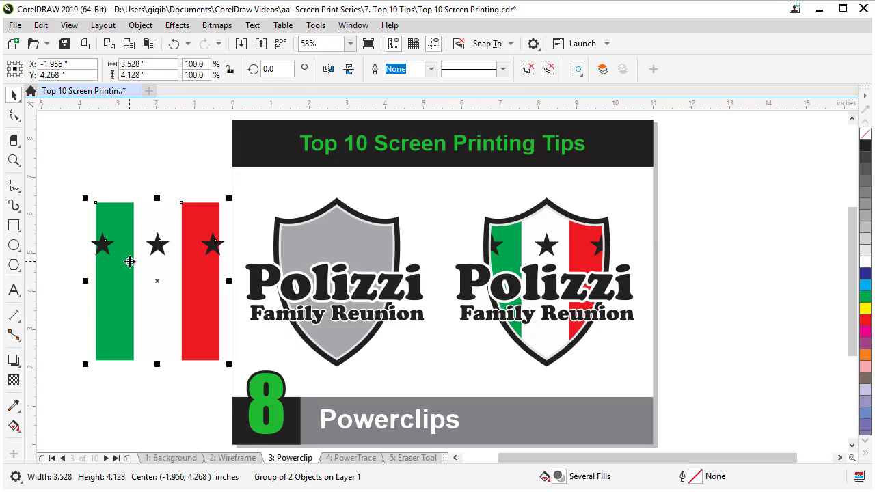
pyautogui.click(140, 26)
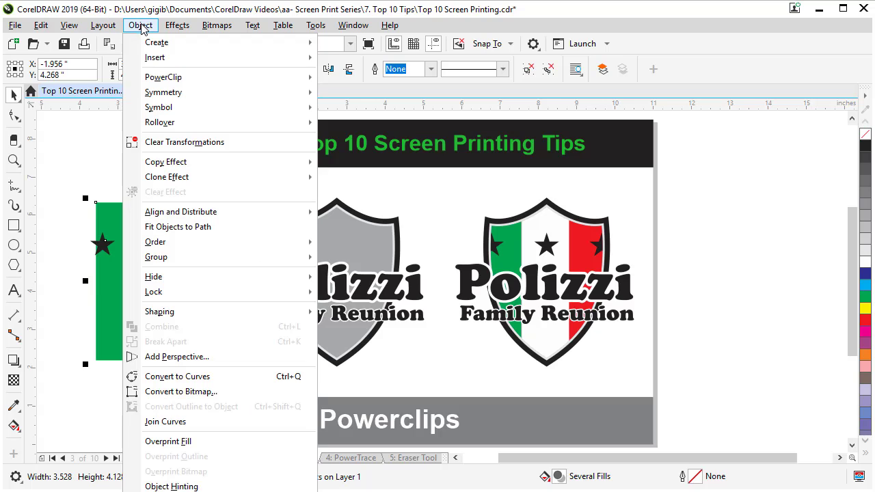
pyautogui.moveTo(158, 80)
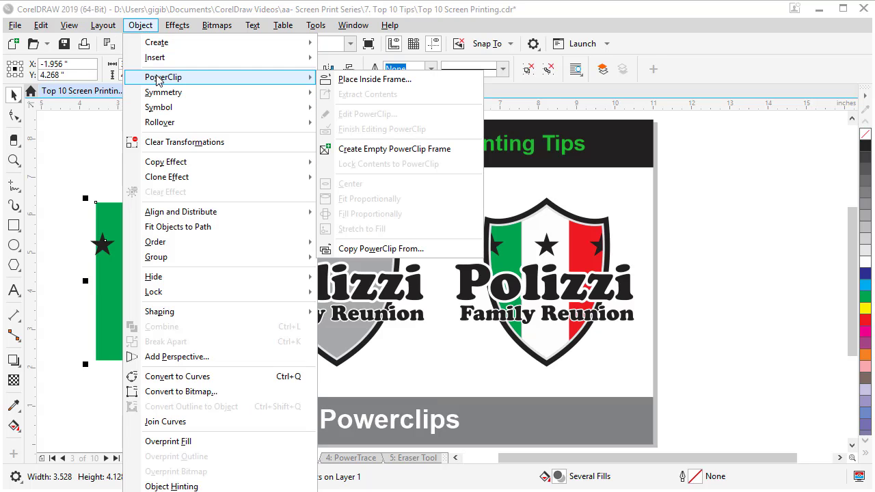
pyautogui.click(349, 80)
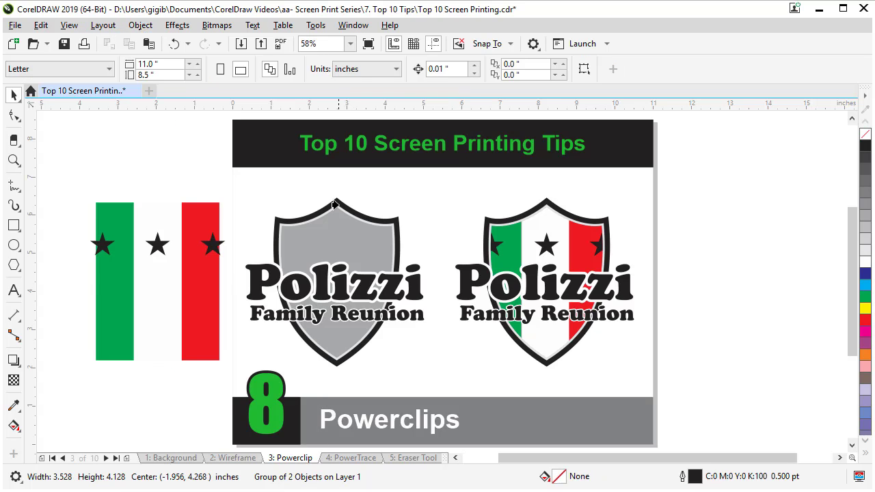
pyautogui.click(319, 240)
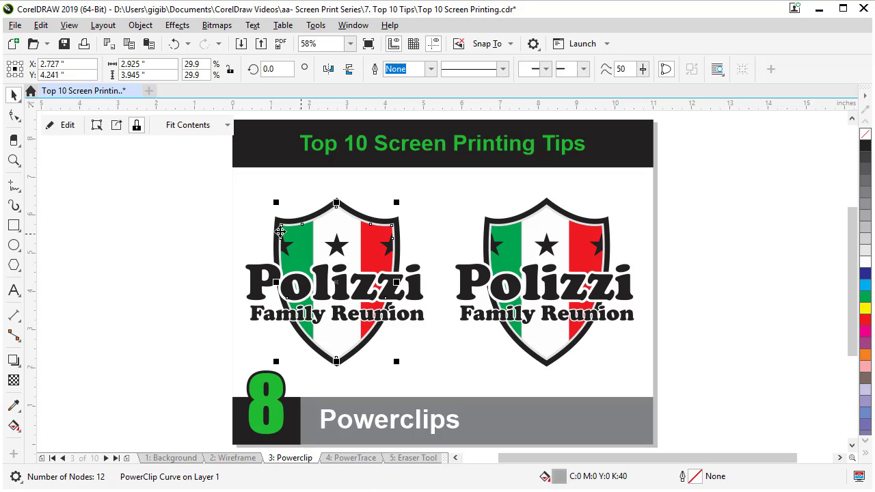
pyautogui.click(179, 222)
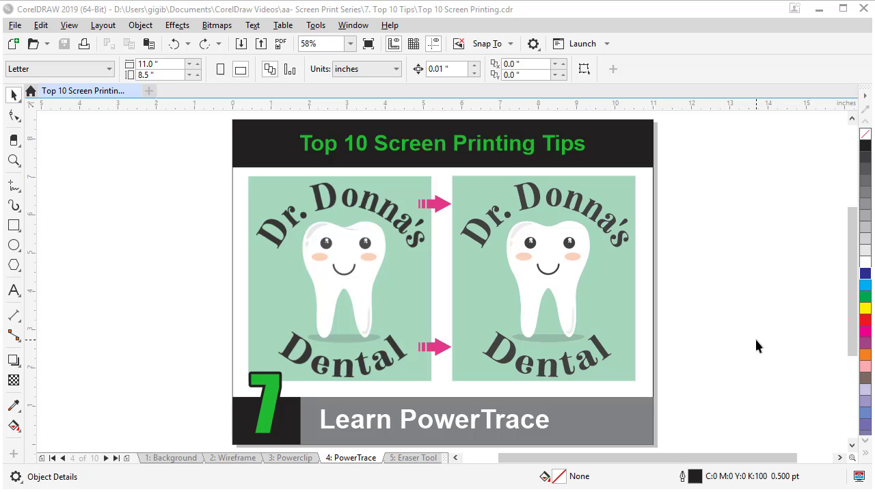
# Check the left tooth image in Wireframe view, then restore Enhanced full-colour display.
pyautogui.click(69, 26)
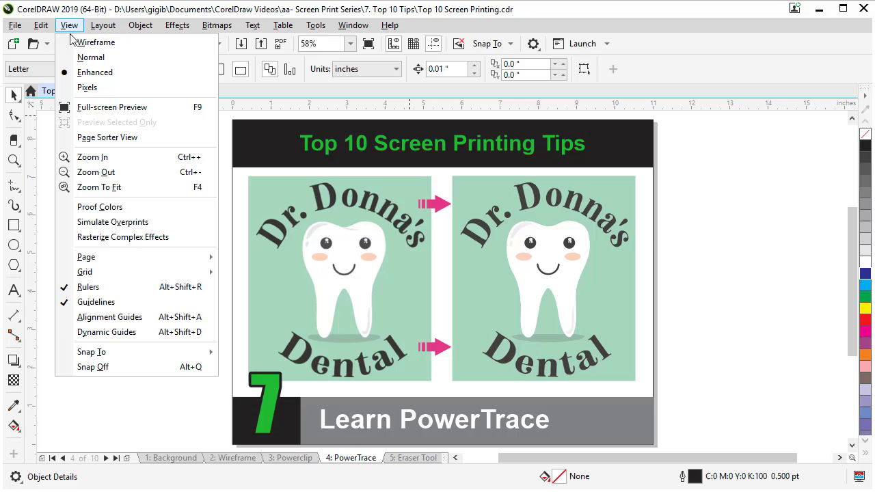
pyautogui.click(75, 42)
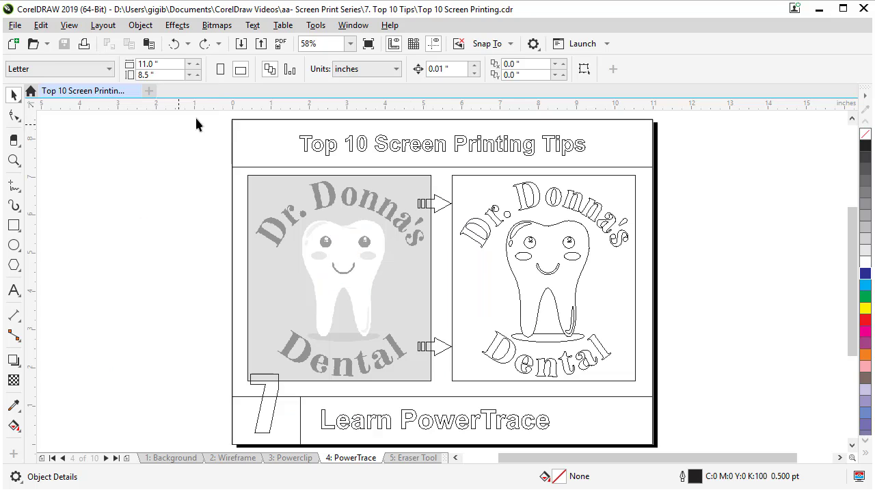
pyautogui.click(312, 180)
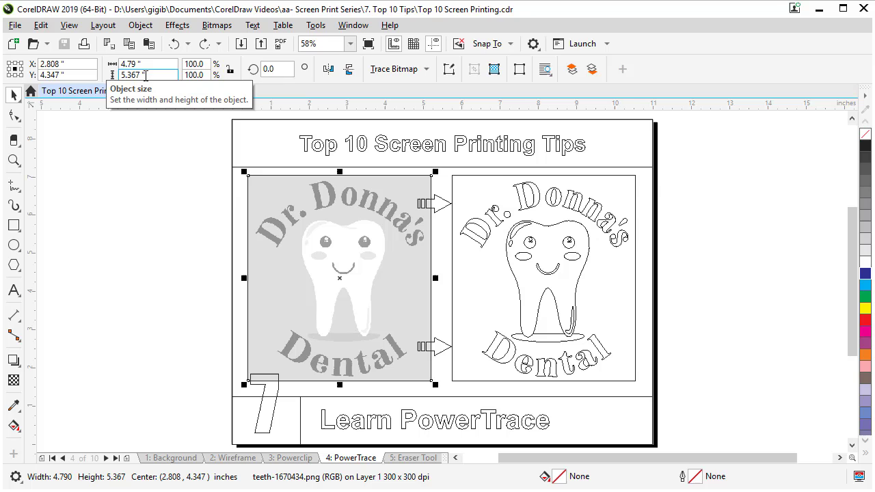
pyautogui.click(71, 26)
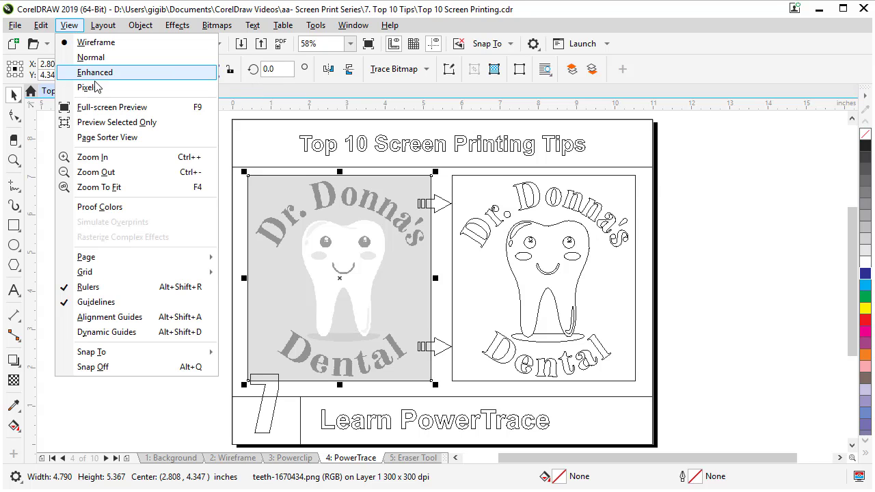
pyautogui.click(89, 72)
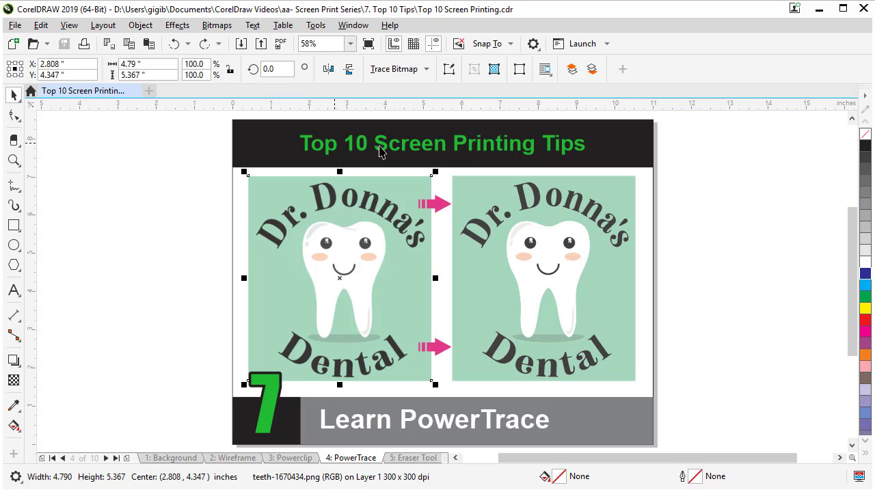
# Colour the Dr. Donna's and Dental lettering in the right-hand logo dark blue.
pyautogui.click(542, 203)
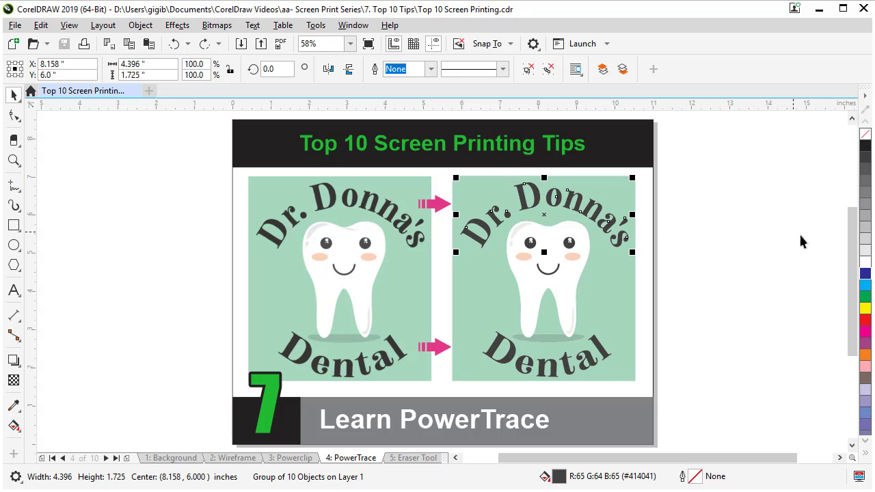
pyautogui.click(865, 274)
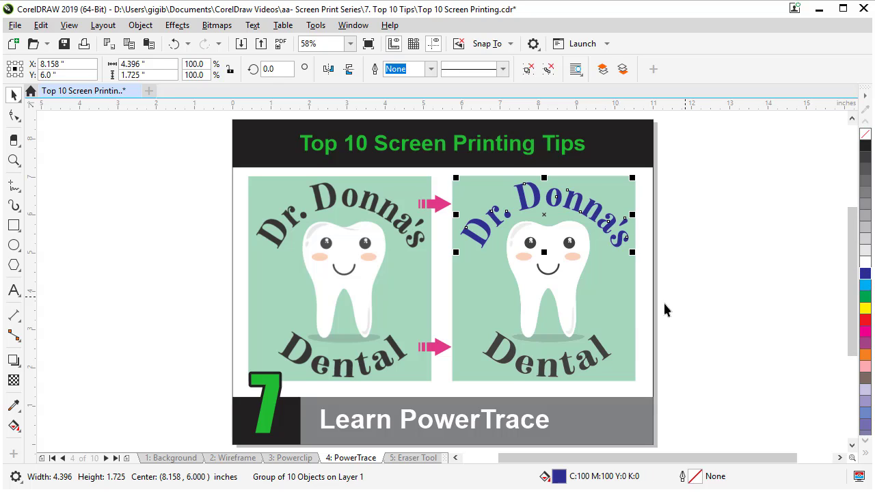
pyautogui.click(601, 360)
pyautogui.click(865, 273)
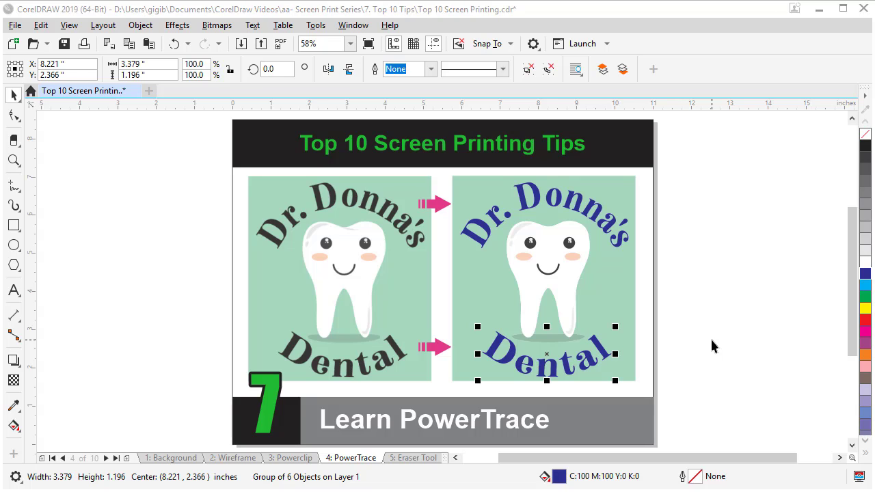
# Select the original teeth bitmap on the left and bring up the Bitmaps tracing commands.
pyautogui.click(336, 297)
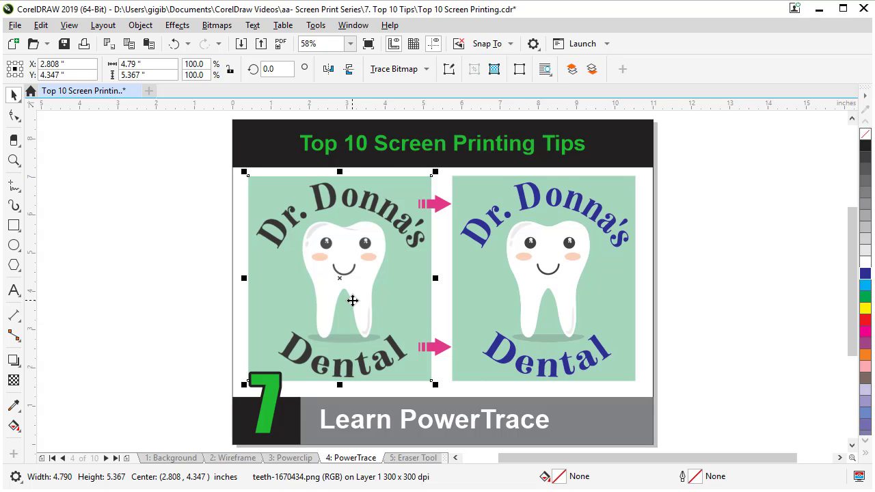
pyautogui.click(214, 26)
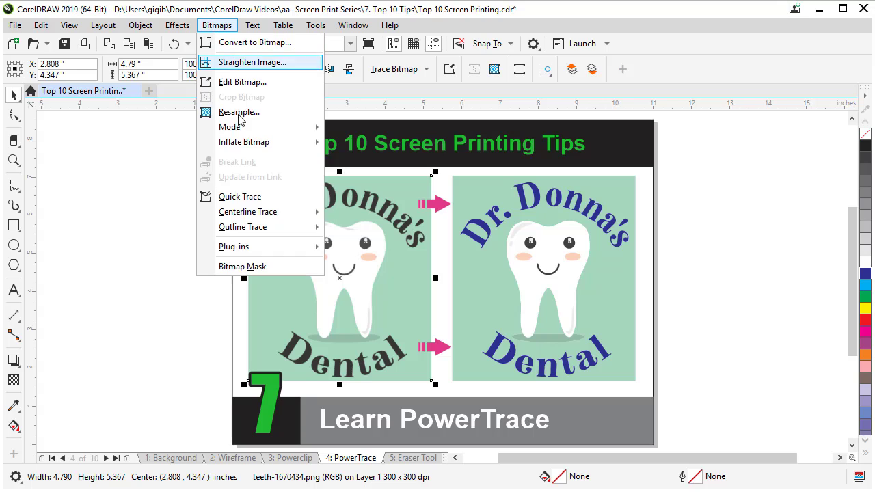
pyautogui.moveTo(237, 231)
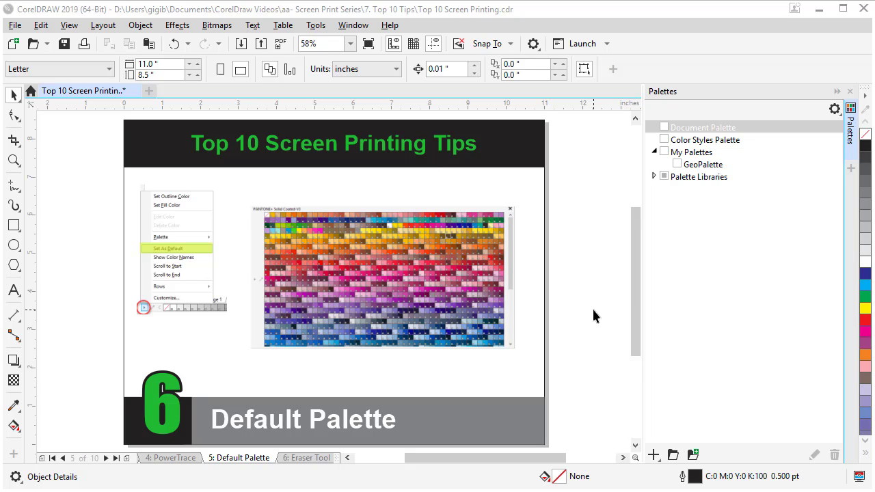
# Turn on the PANTONE+ Solid Coated-V3 palette under Palette Libraries > Spot > PANTONE.
pyautogui.click(353, 24)
pyautogui.moveTo(375, 214)
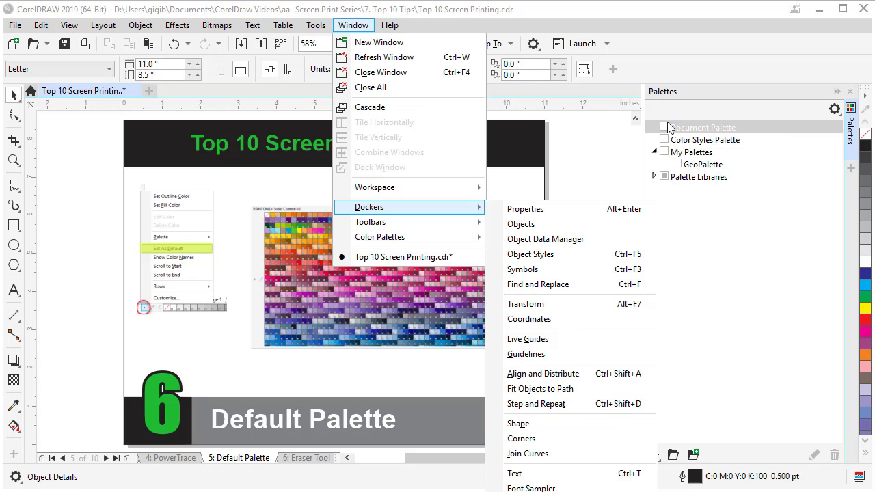
pyautogui.click(771, 231)
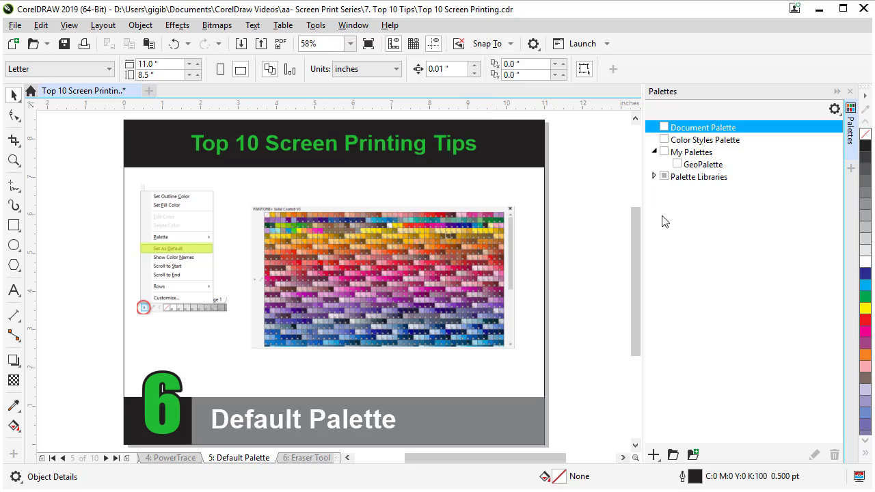
pyautogui.click(654, 178)
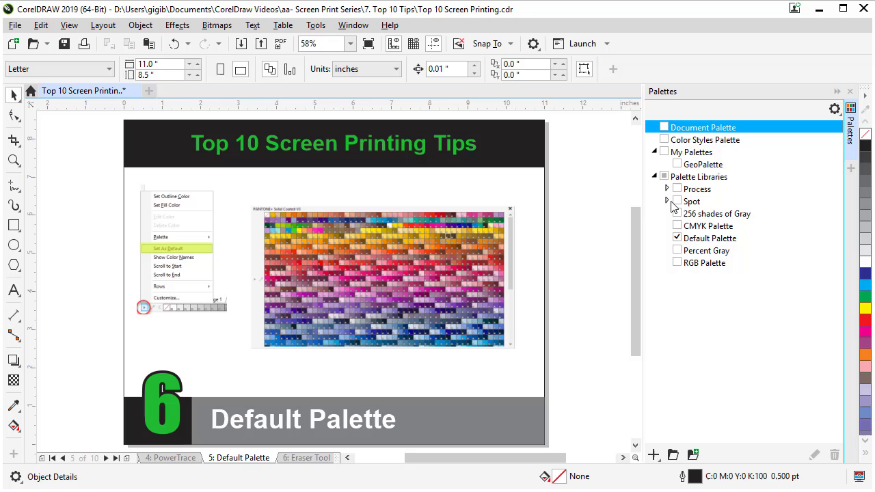
pyautogui.click(667, 201)
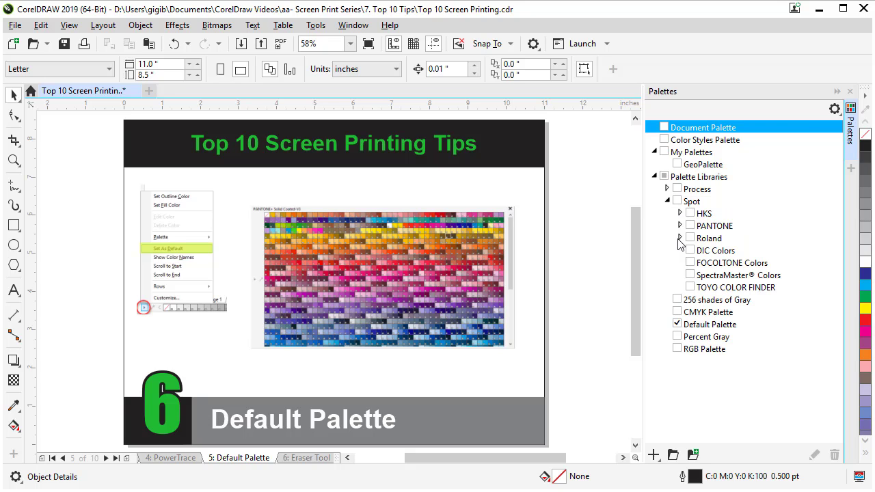
pyautogui.click(680, 225)
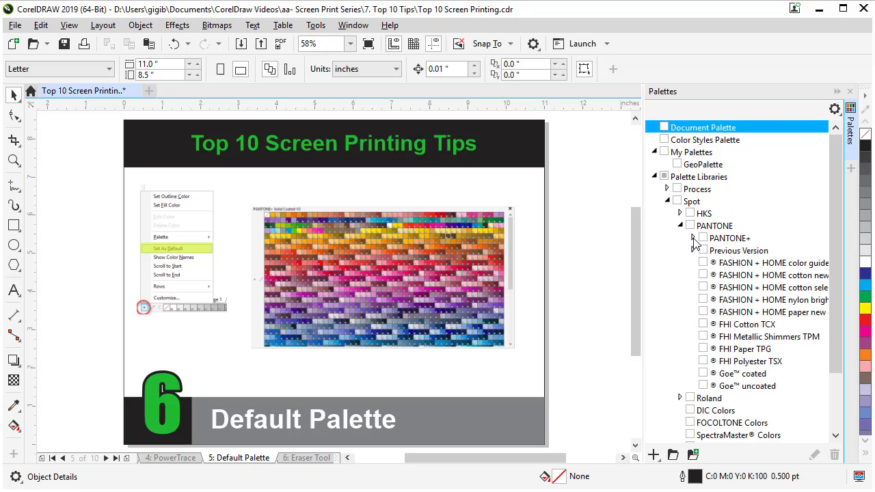
pyautogui.click(693, 238)
pyautogui.click(716, 300)
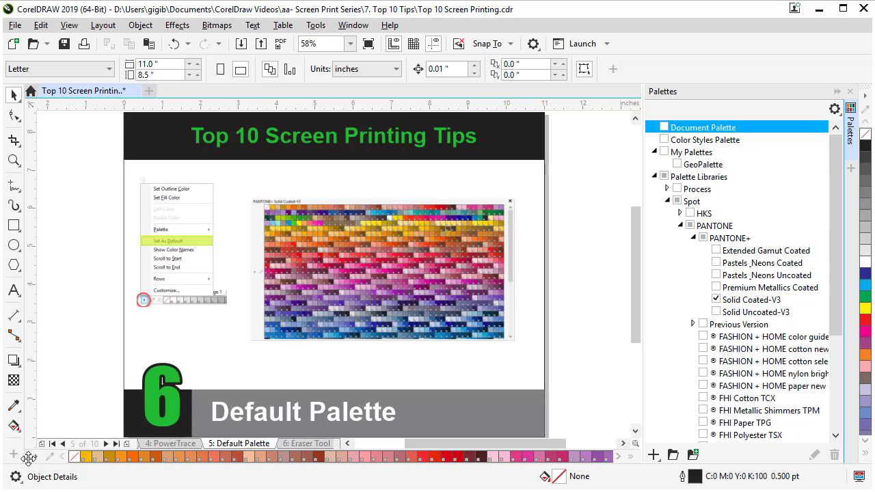
# Set Solid Coated-V3 as the default palette and dock it along the bottom.
pyautogui.moveTo(26, 456); pyautogui.dragTo(64, 308)
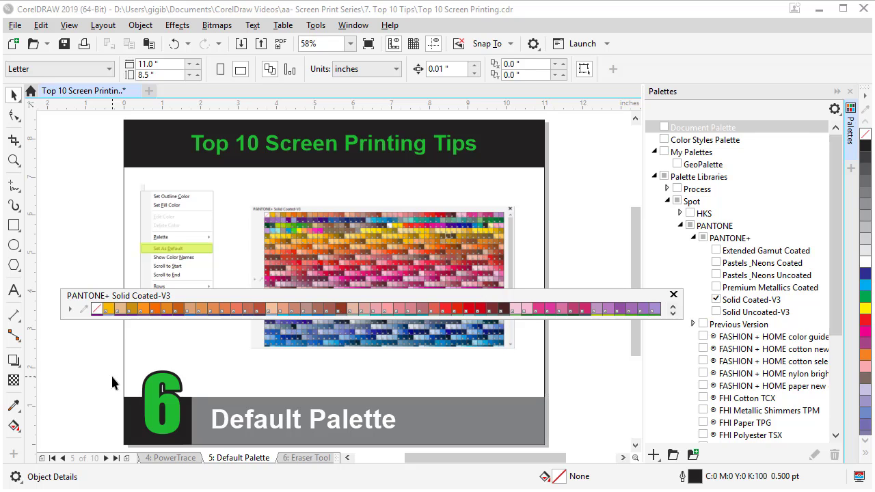
pyautogui.rightClick(71, 314)
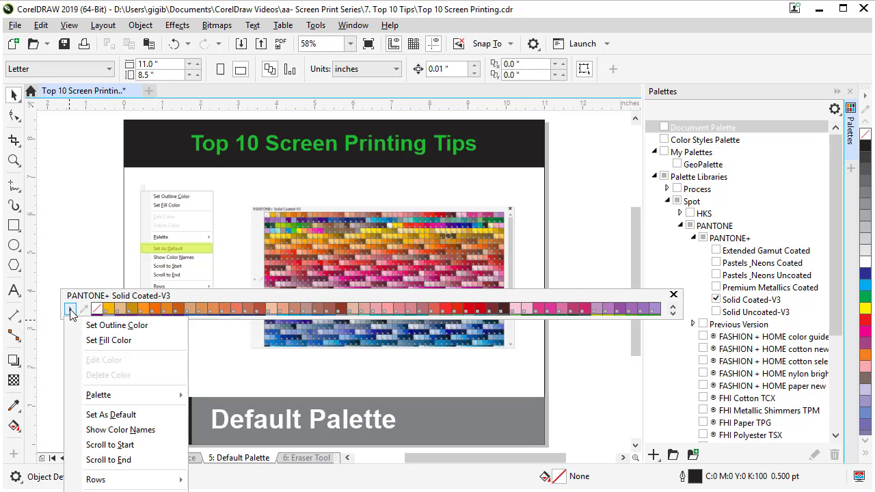
pyautogui.click(89, 415)
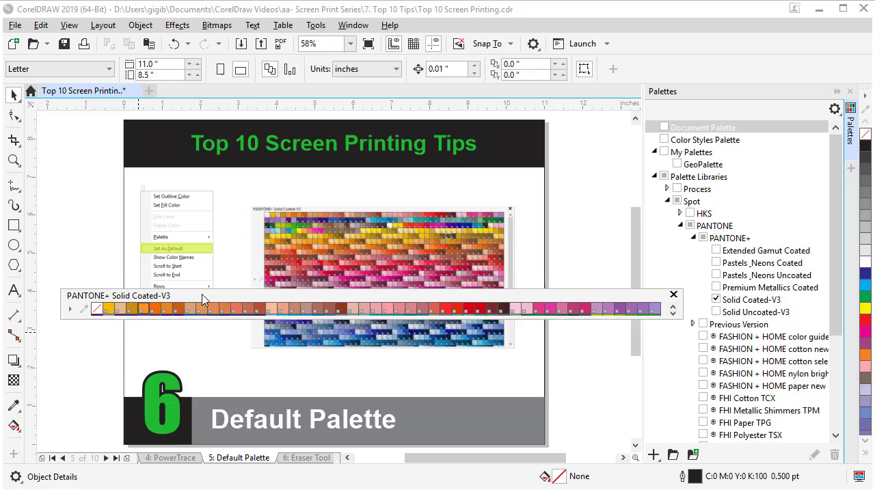
pyautogui.moveTo(202, 294); pyautogui.dragTo(181, 459)
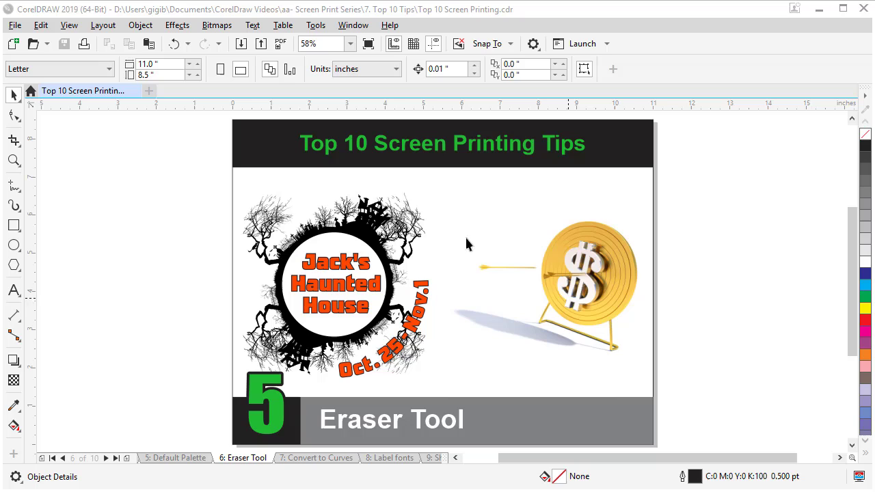
pyautogui.click(370, 214)
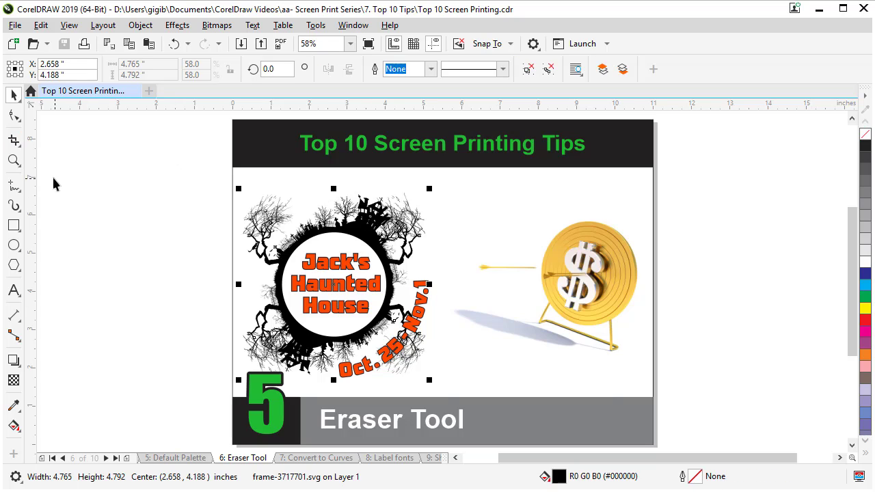
pyautogui.click(20, 150)
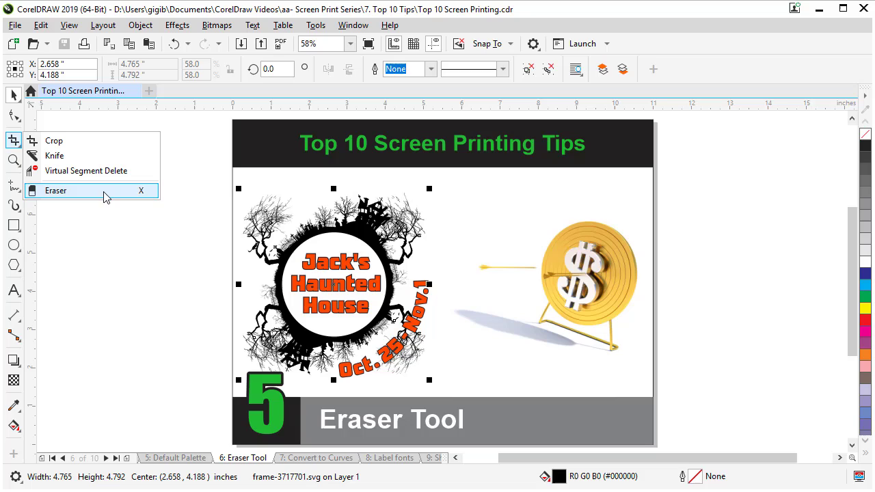
pyautogui.click(144, 195)
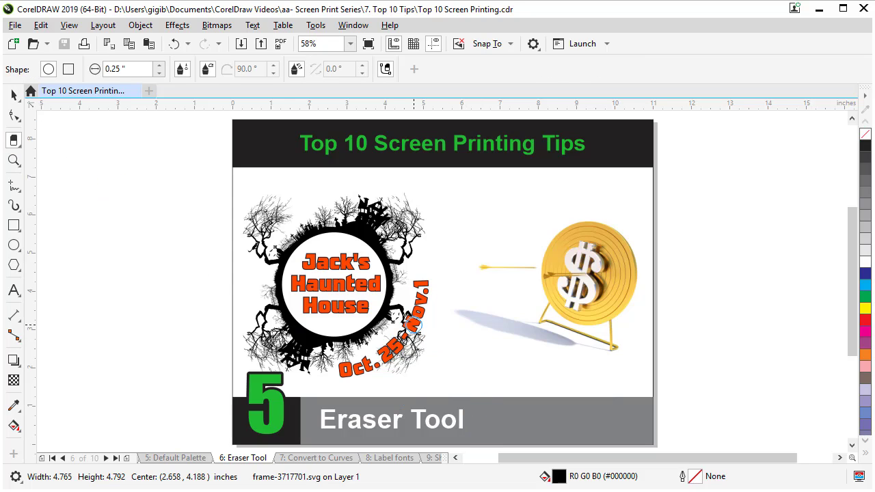
pyautogui.moveTo(407, 306)
pyautogui.mouseDown()
pyautogui.moveTo(391, 360)
pyautogui.moveTo(419, 332)
pyautogui.moveTo(411, 358)
pyautogui.moveTo(383, 369)
pyautogui.mouseUp()
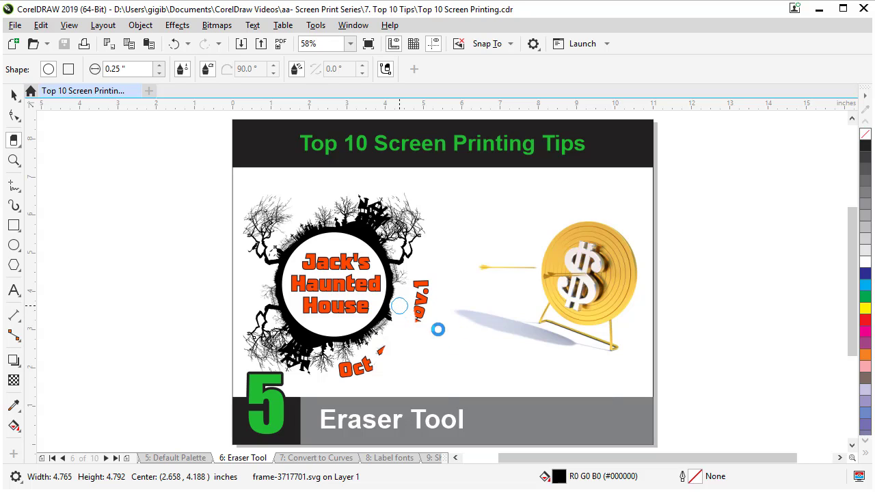
pyautogui.hotkey('ctrl', 'z')
pyautogui.hotkey('ctrl', 'z')
pyautogui.hotkey('ctrl', 'z')
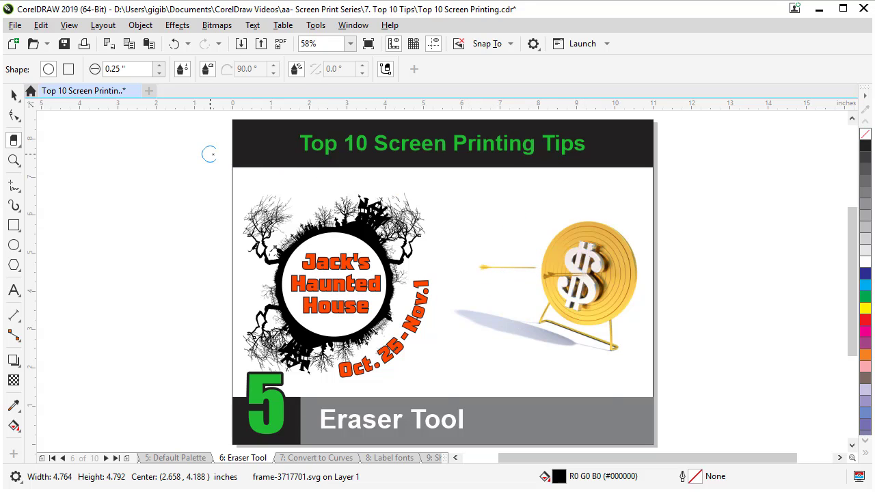
# Select the dollar target picture and erase most of its arrow shaft with the Eraser.
pyautogui.click(14, 96)
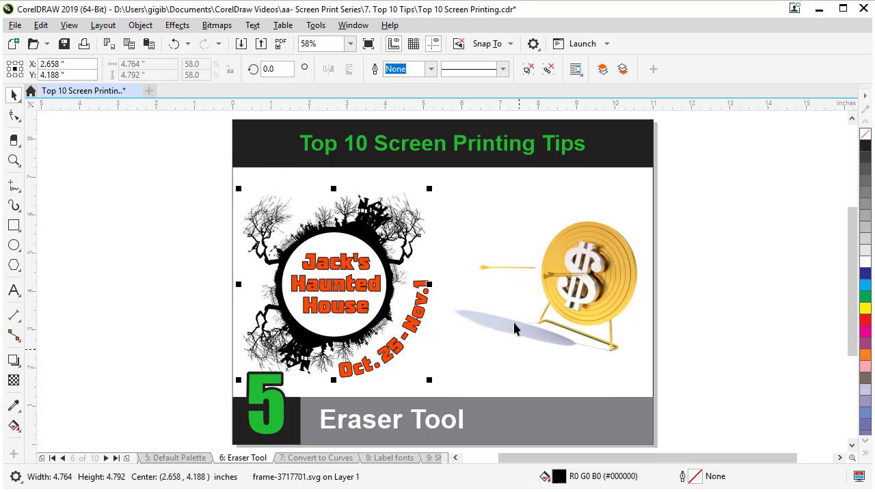
pyautogui.click(554, 274)
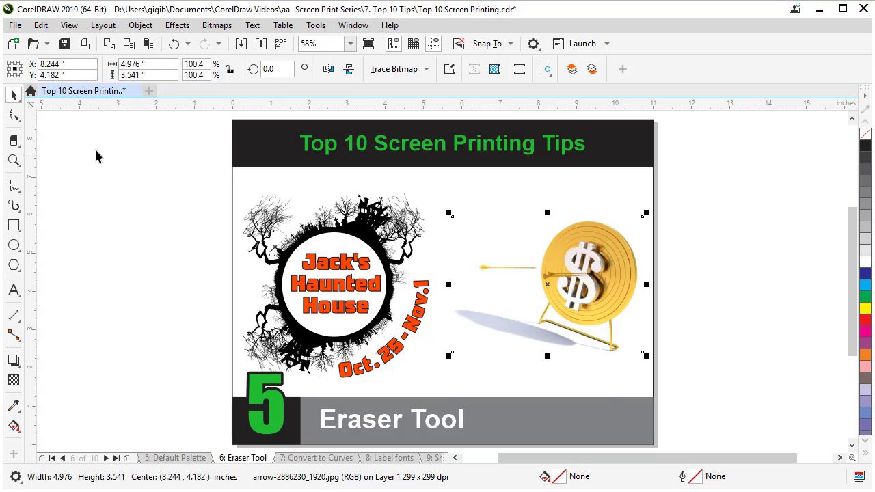
pyautogui.click(14, 140)
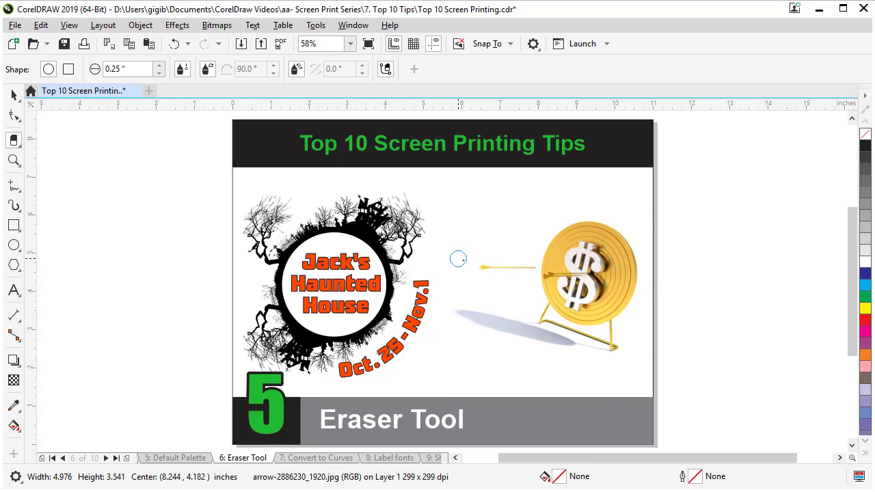
pyautogui.moveTo(465, 263); pyautogui.dragTo(528, 269)
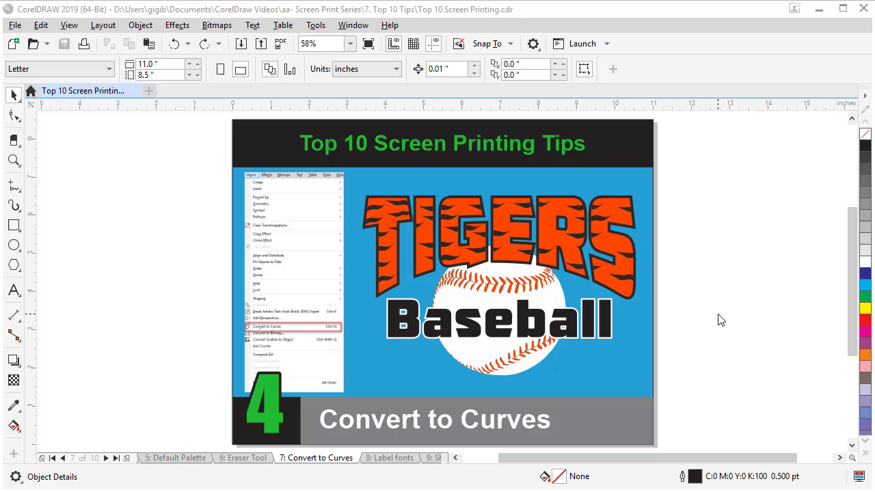
# Convert the Baseball text and the TIGERS text (Ctrl+Q) to curves, then deselect.
pyautogui.click(559, 335)
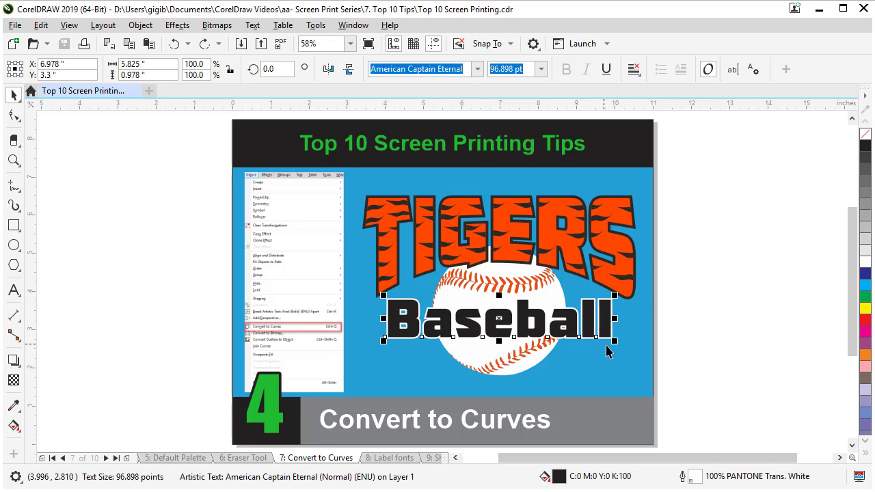
pyautogui.click(141, 26)
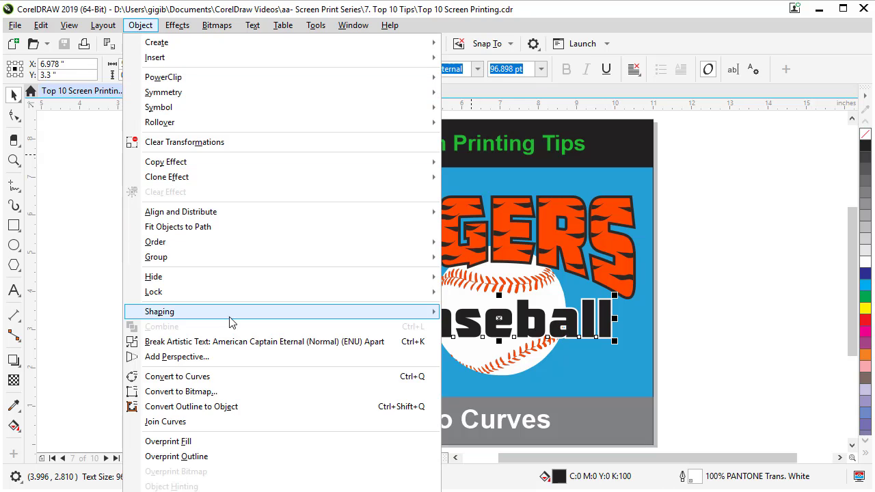
pyautogui.click(410, 377)
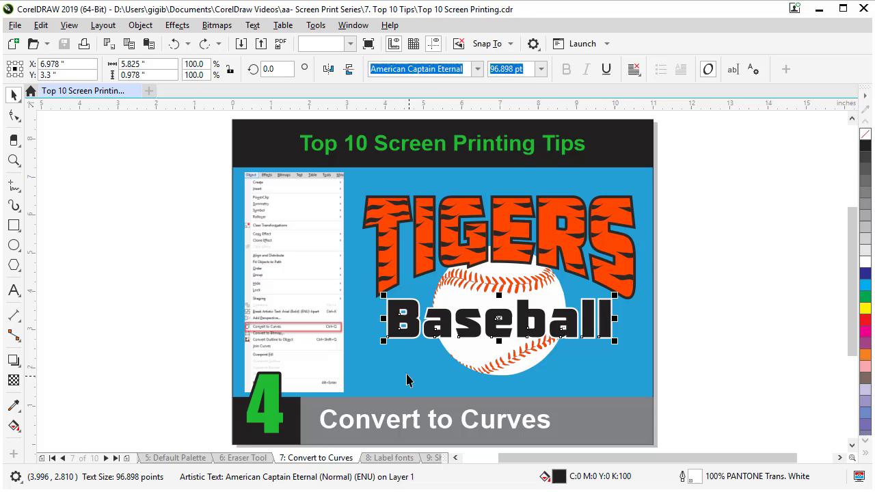
pyautogui.click(393, 246)
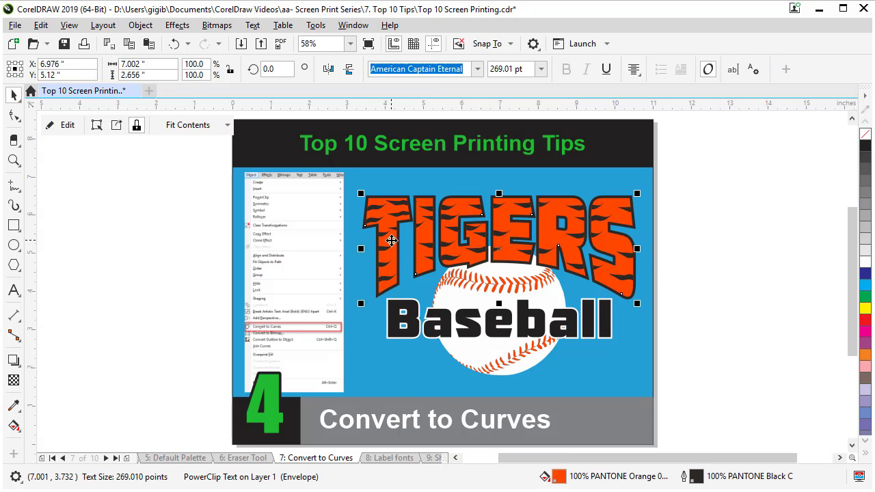
pyautogui.hotkey('ctrl', 'q')
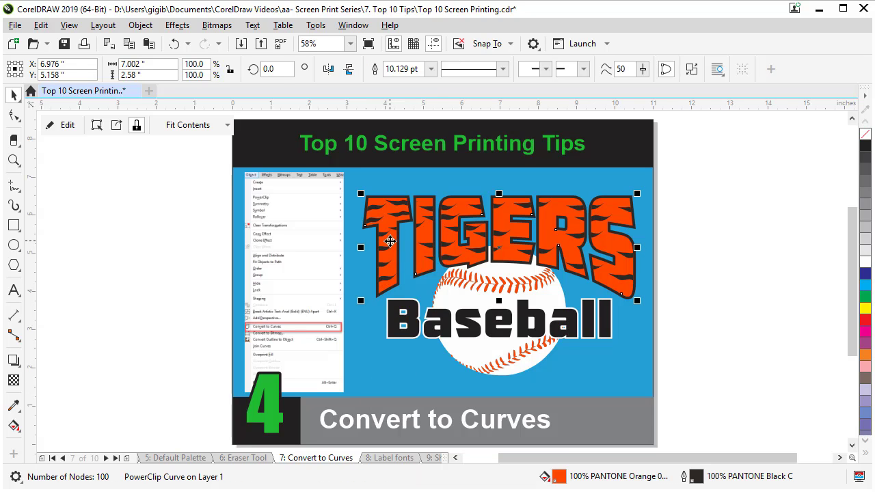
pyautogui.click(677, 314)
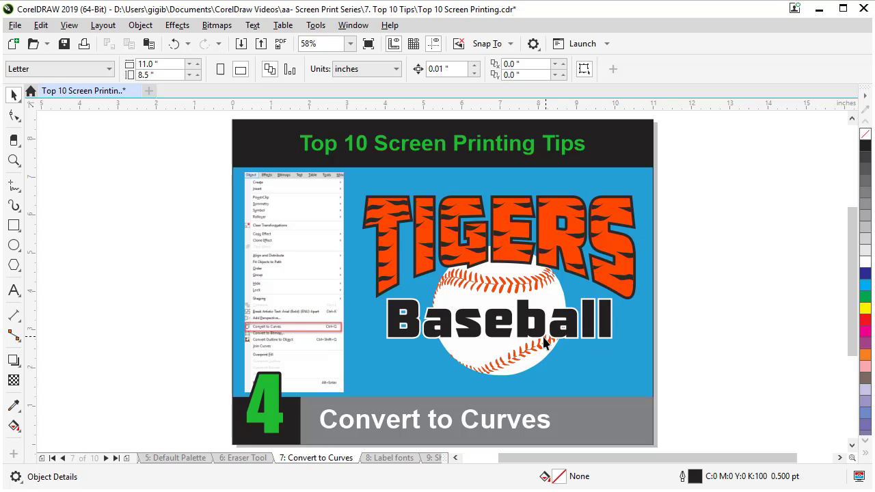
# Go to page 8, Label fonts, and select the TIGERS PowerClip curve inside its group.
pyautogui.click(380, 462)
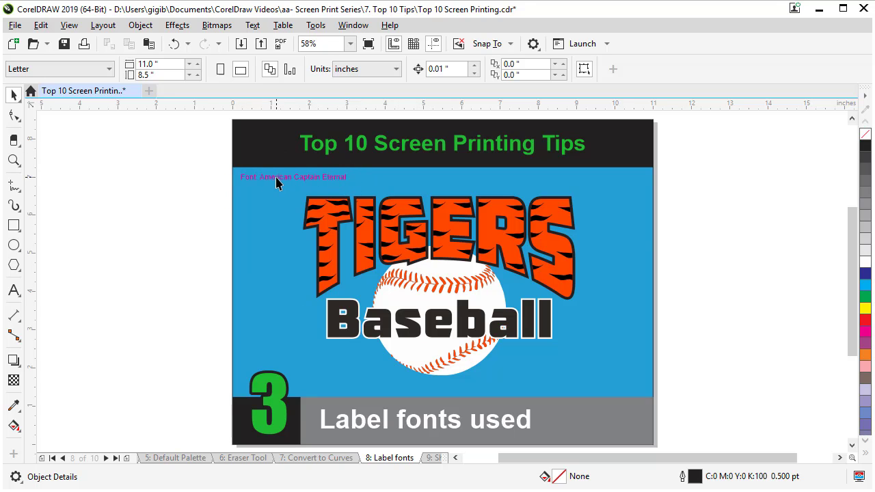
pyautogui.click(364, 239)
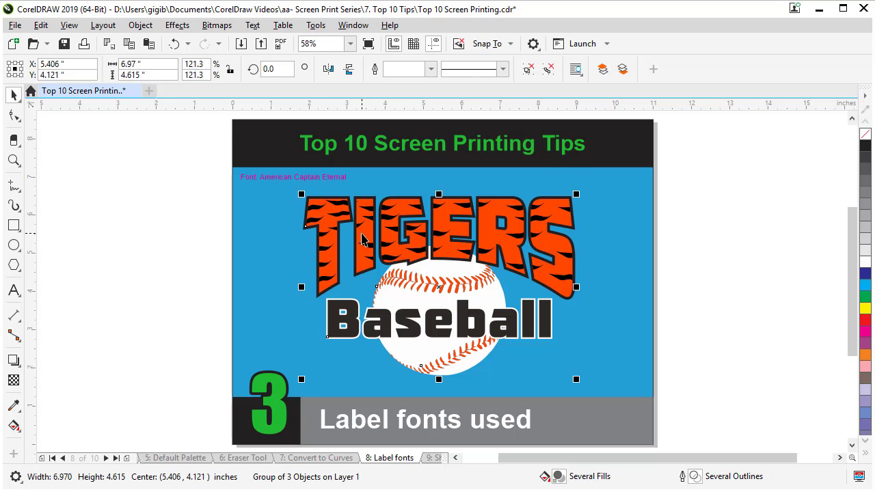
pyautogui.keyDown('ctrl'); pyautogui.click(363, 234); pyautogui.keyUp('ctrl')
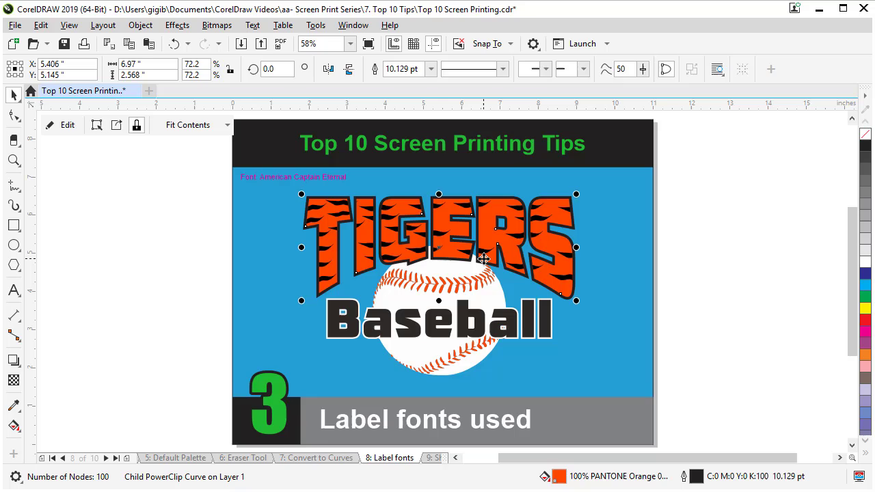
# Go to page 9, 'Shortcuts', with tip 2 and the TIGERS BASEBALL artwork.
pyautogui.press('pagedown')
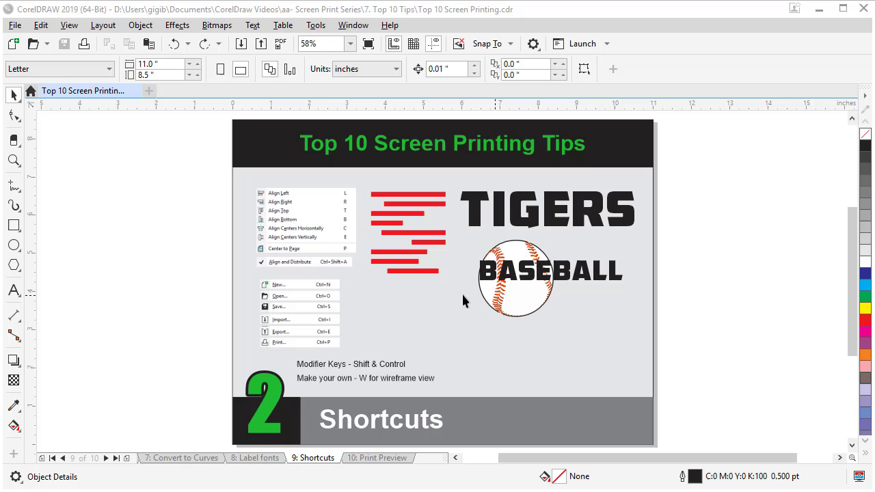
# Align the nine red lines left, right, then on a common vertical centre.
pyautogui.moveTo(463, 319); pyautogui.dragTo(354, 180)
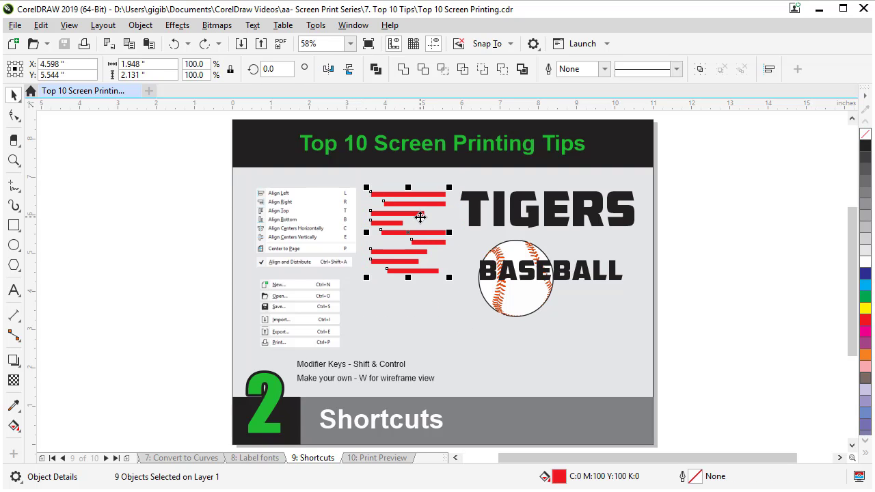
pyautogui.press('l')
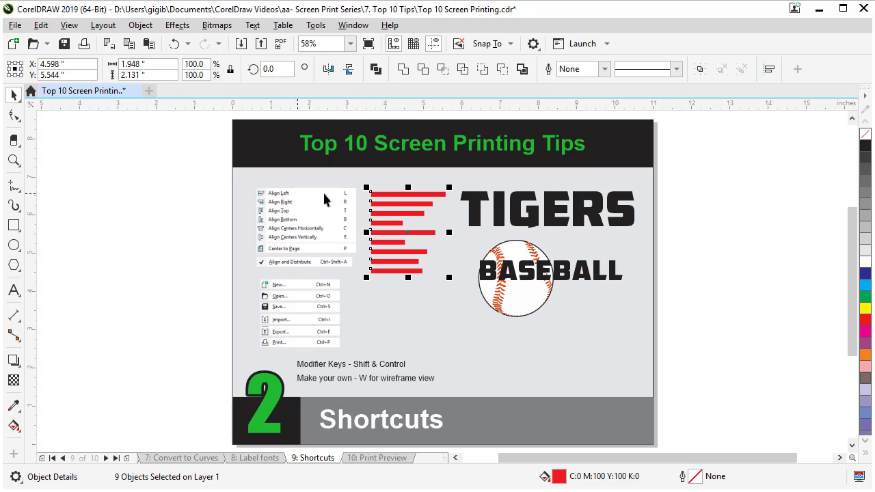
pyautogui.press('r')
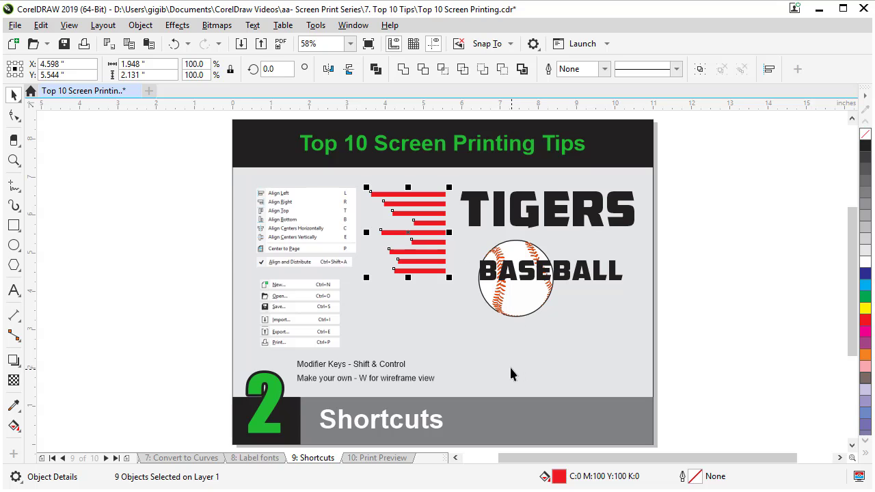
pyautogui.press('e')
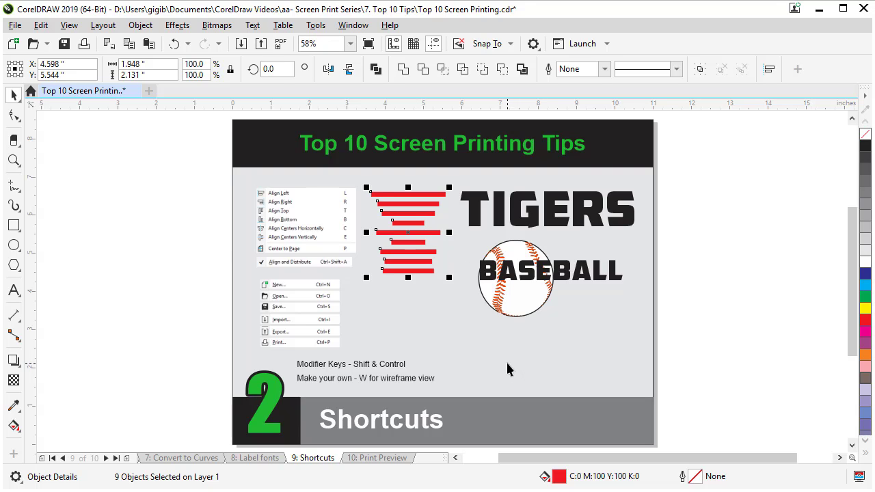
pyautogui.click(599, 343)
# Centre TIGERS, BASEBALL and the ball horizontally and reposition the group.
pyautogui.moveTo(630, 352); pyautogui.dragTo(649, 348)
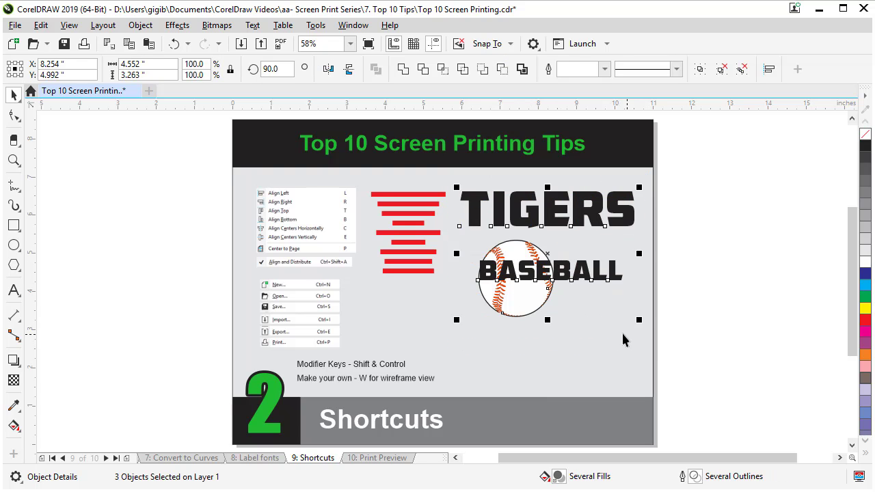
pyautogui.press('c')
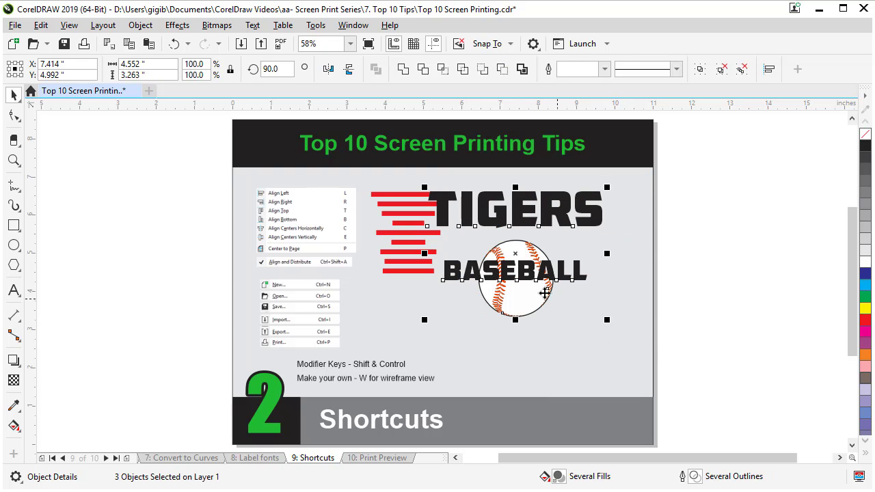
pyautogui.moveTo(522, 293); pyautogui.dragTo(579, 293)
pyautogui.click(588, 295)
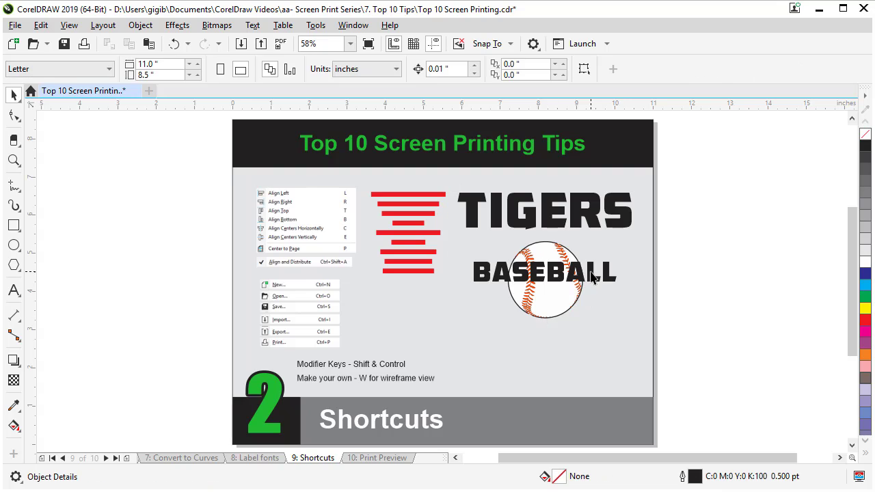
# Centre the BASEBALL text vertically across the middle of the ball.
pyautogui.click(591, 273)
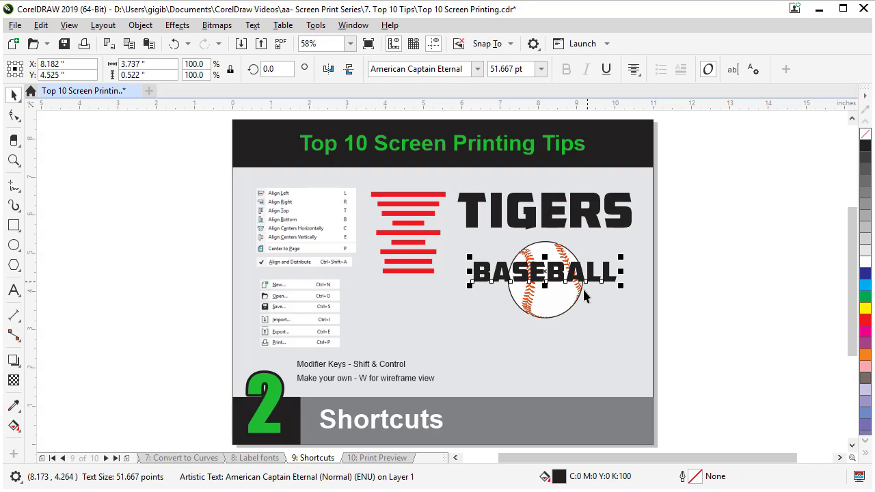
pyautogui.keyDown('shift'); pyautogui.click(547, 301); pyautogui.keyUp('shift')
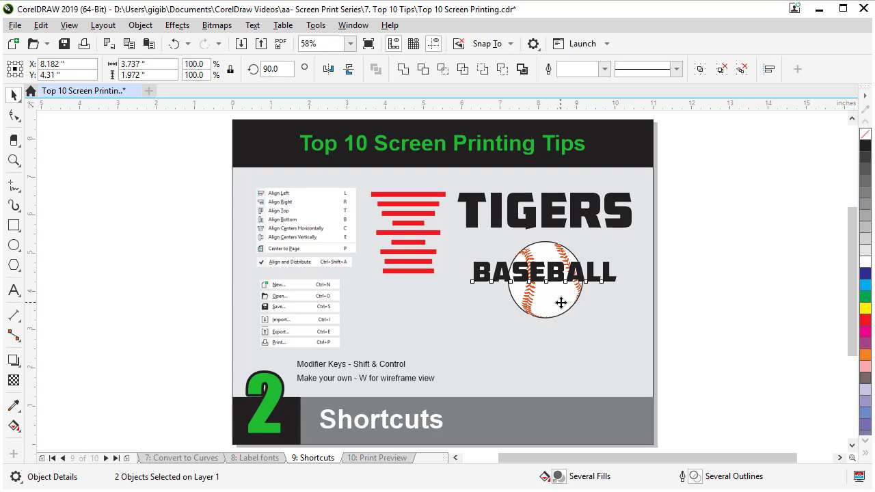
pyautogui.press('e')
pyautogui.click(603, 340)
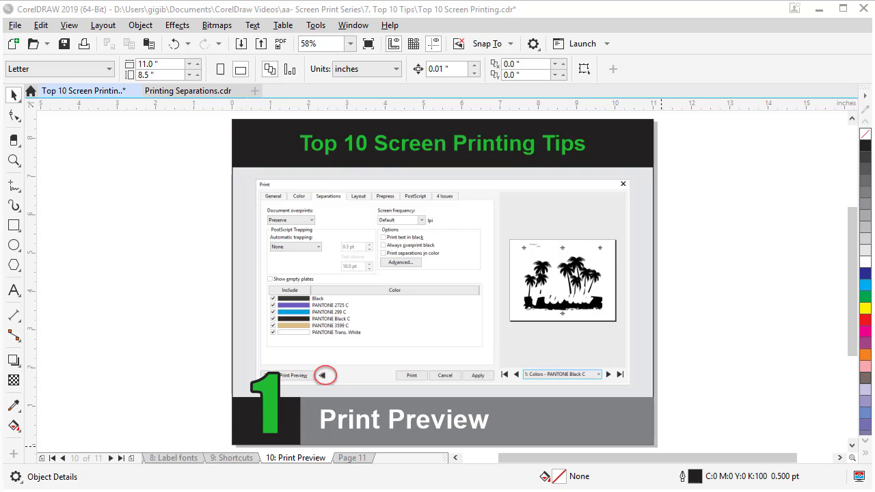
# Save the document and go to page 11 with the Florida palm-tree artwork.
pyautogui.hotkey('ctrl', 's')
pyautogui.click(358, 460)
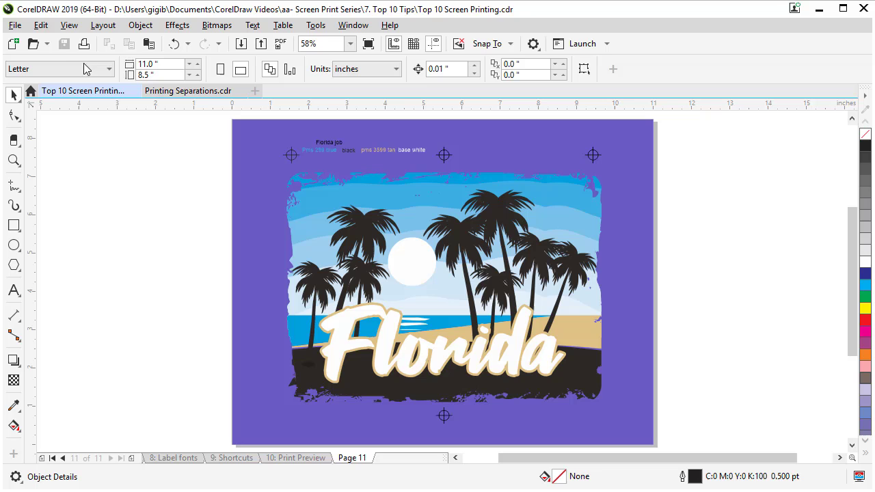
# Print-preview page 11 with only the PANTONE 299 C separation plate enabled.
pyautogui.click(14, 25)
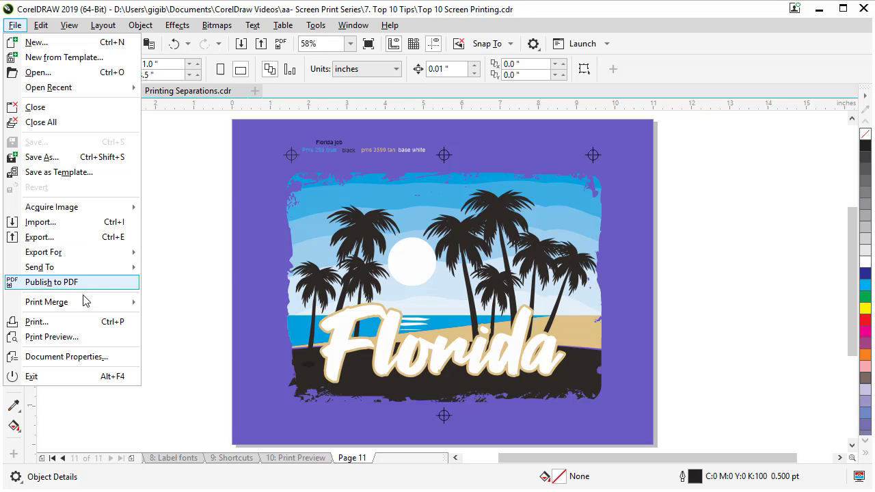
pyautogui.click(77, 325)
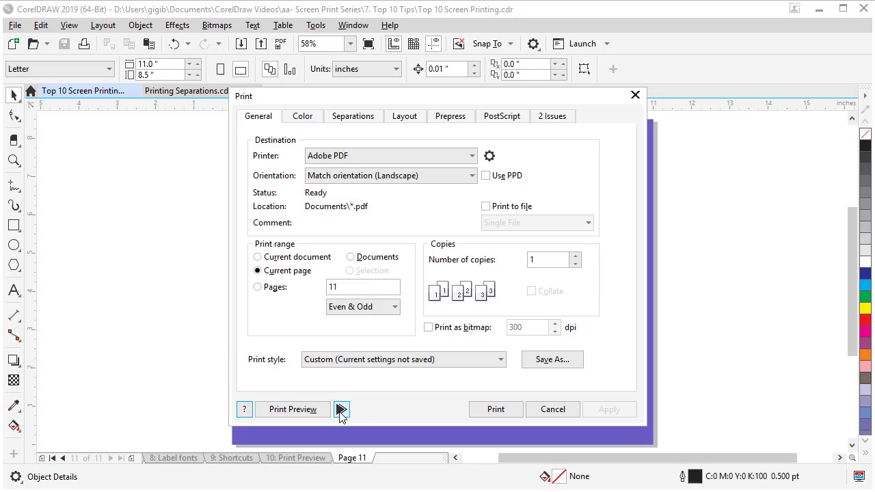
pyautogui.click(341, 410)
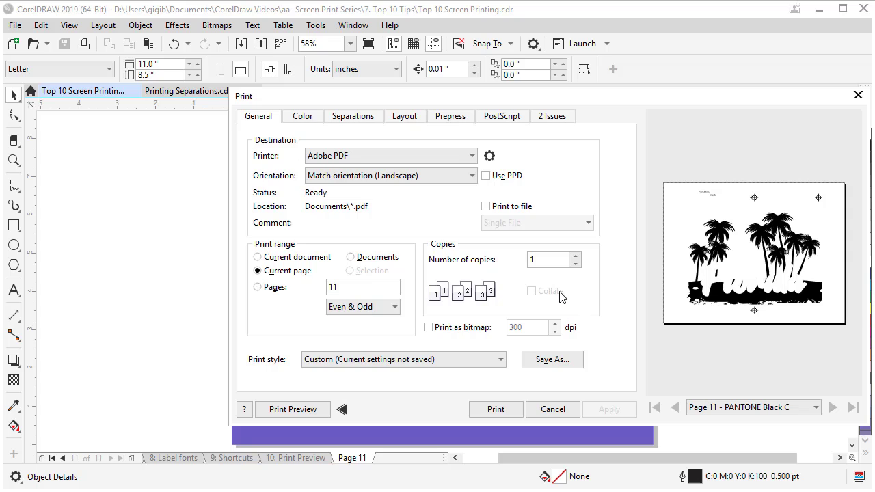
pyautogui.click(348, 117)
pyautogui.click(259, 327)
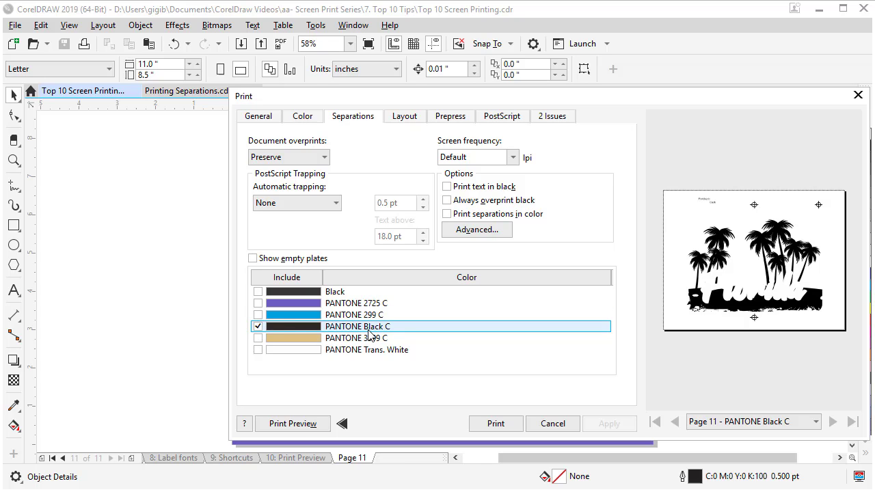
pyautogui.click(257, 315)
pyautogui.click(258, 327)
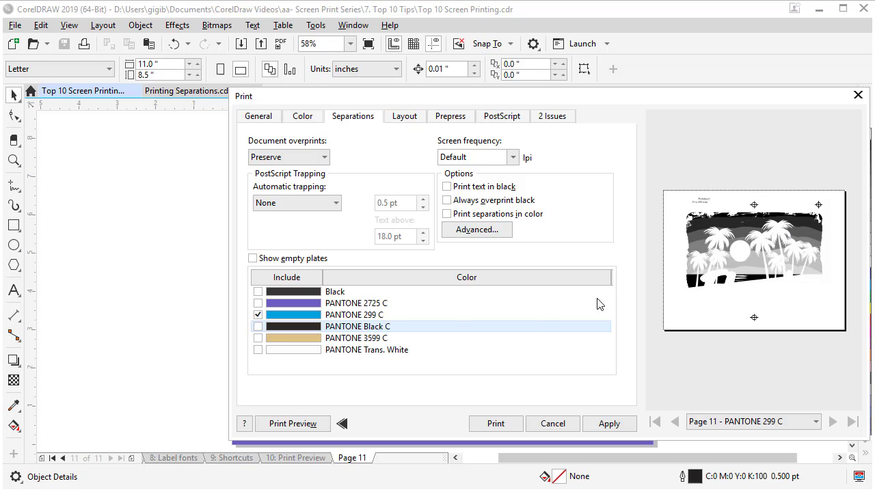
pyautogui.click(286, 424)
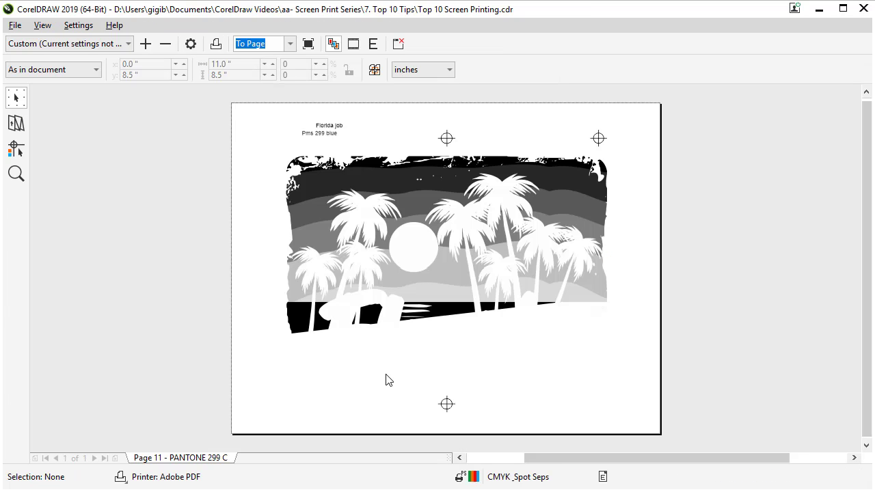
# Zoom into the top of the separation artwork, then close the print preview.
pyautogui.click(17, 174)
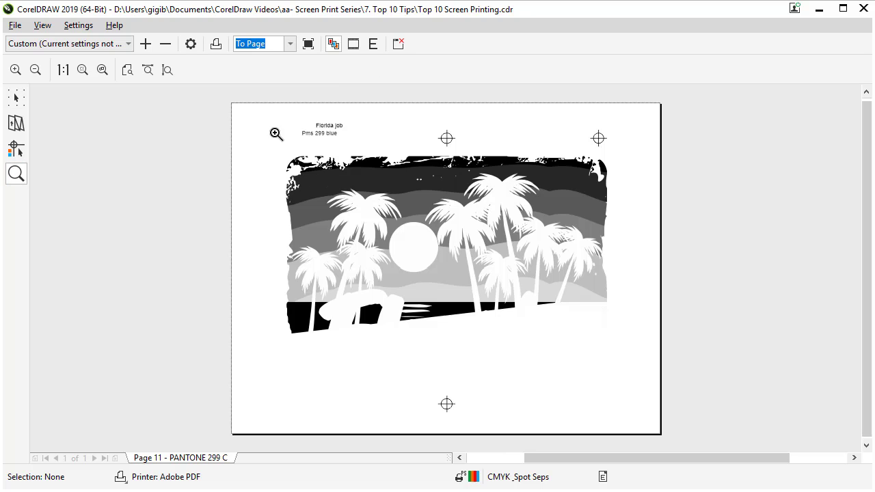
pyautogui.moveTo(265, 112); pyautogui.dragTo(631, 267)
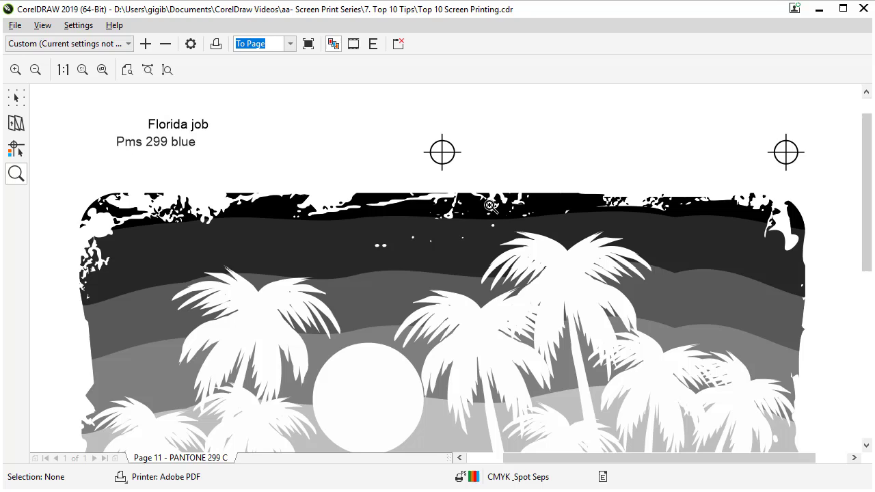
pyautogui.click(398, 45)
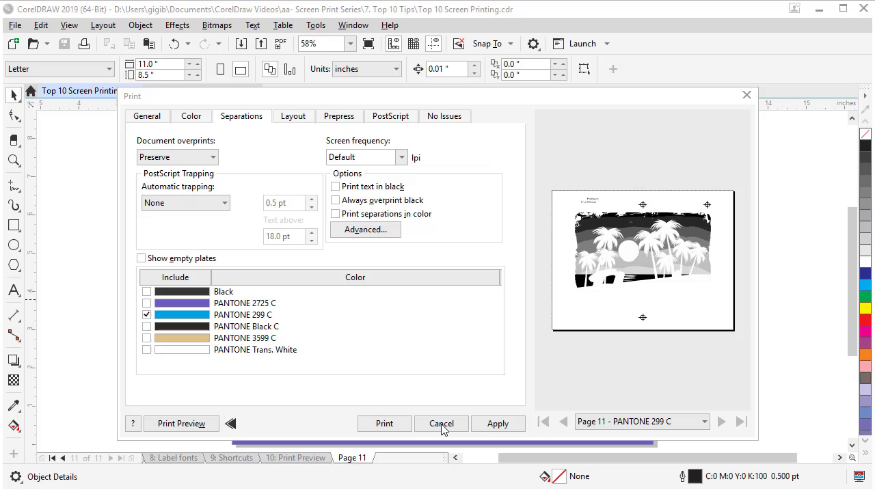
# Cancel the Print dialog without printing.
pyautogui.click(441, 424)
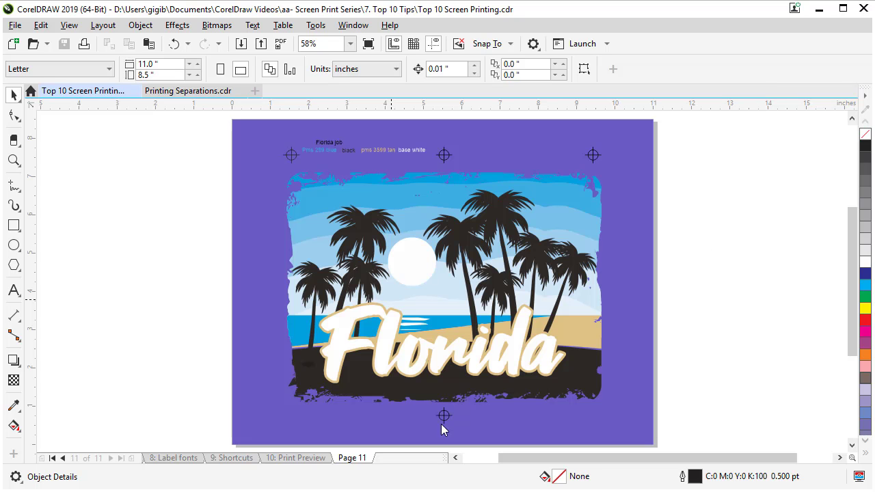